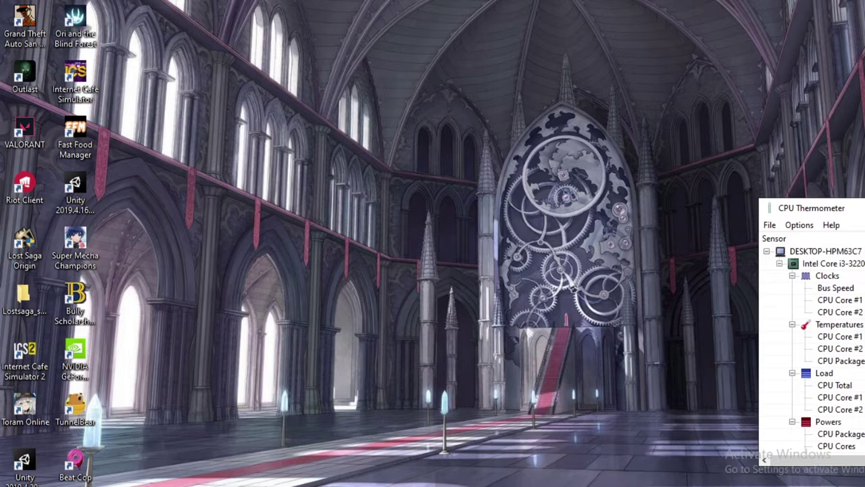
Briefly restore the OBS Studio window, then hide it to show the desktop again
mouse_move(111, 484)
click(135, 467)
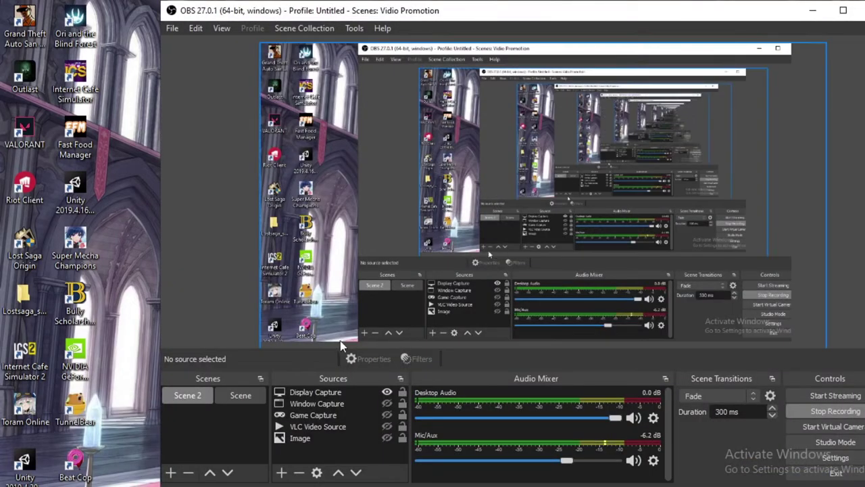
click(816, 11)
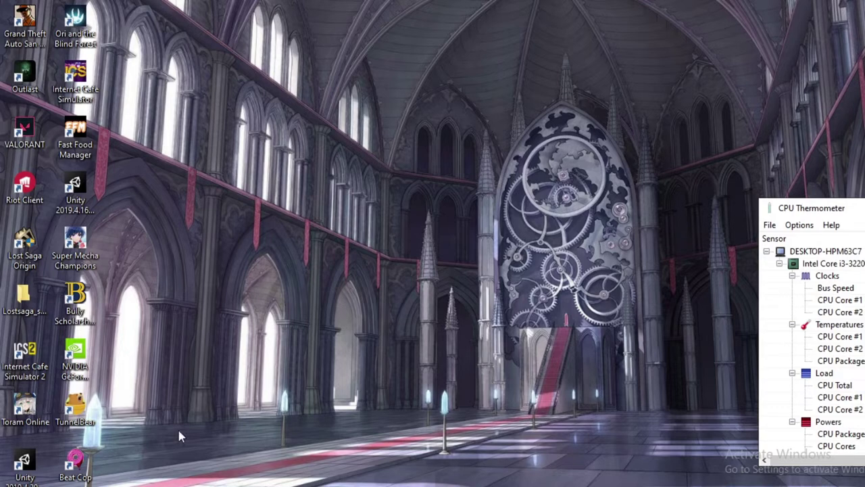
Open a fresh new tab in Edge, close the microphone search results, and pan the TunnelBear map
key(alt+Tab)
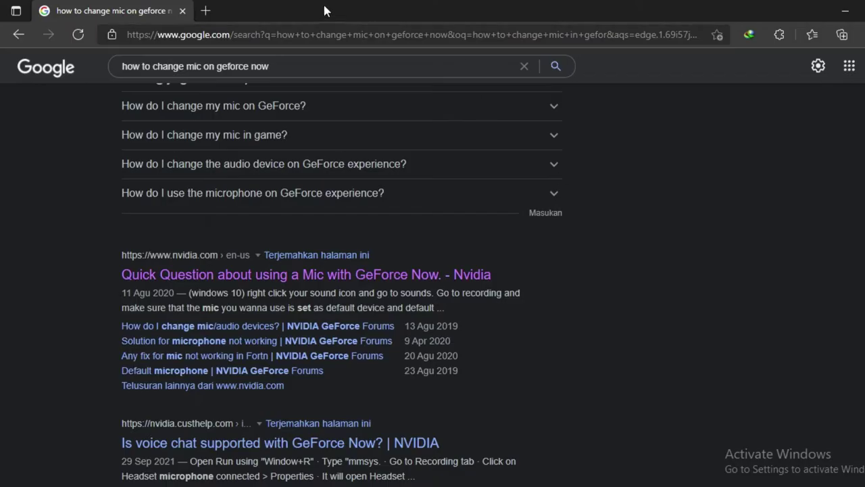
click(205, 9)
click(182, 11)
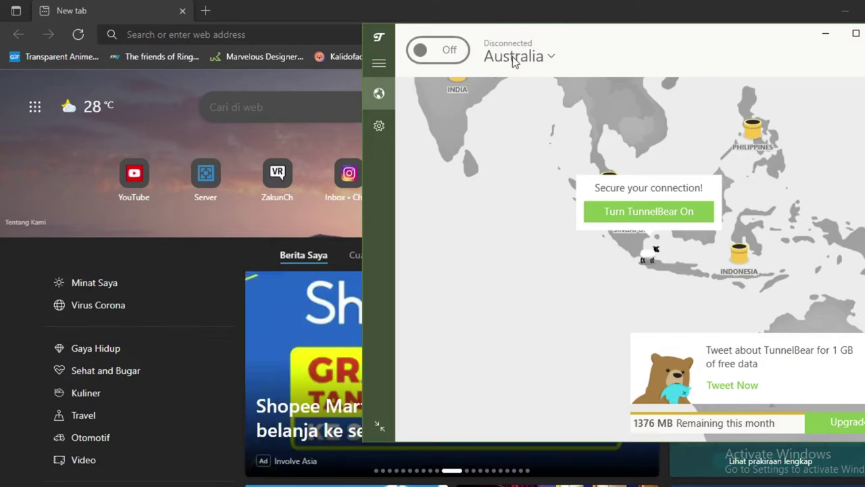
mouse_move(517, 160)
mouse_down()
mouse_move(556, 270)
mouse_move(498, 188)
mouse_move(501, 160)
mouse_up()
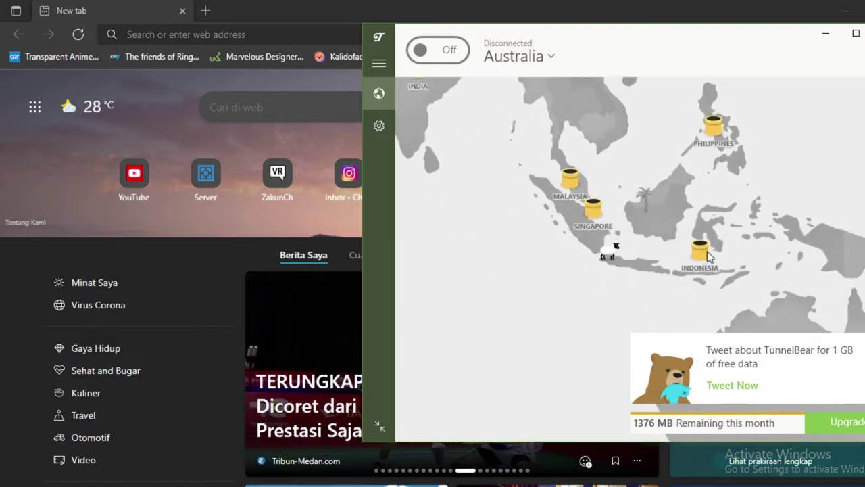
Search for tunnelbear in Edge and open the official tunnelbear.com site
click(269, 7)
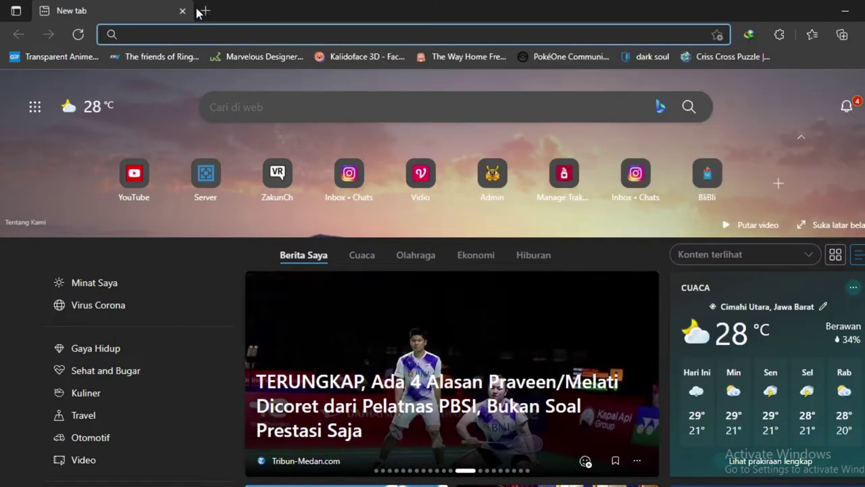
text(tunnel)
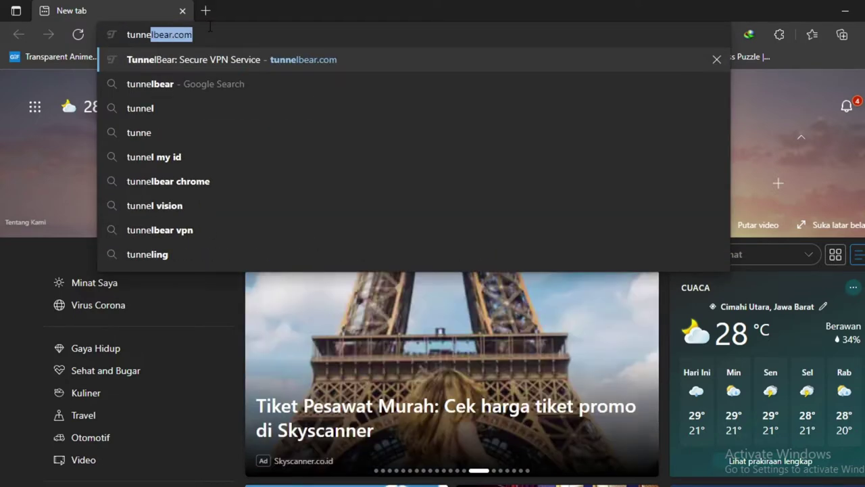
key(Down)
key(Return)
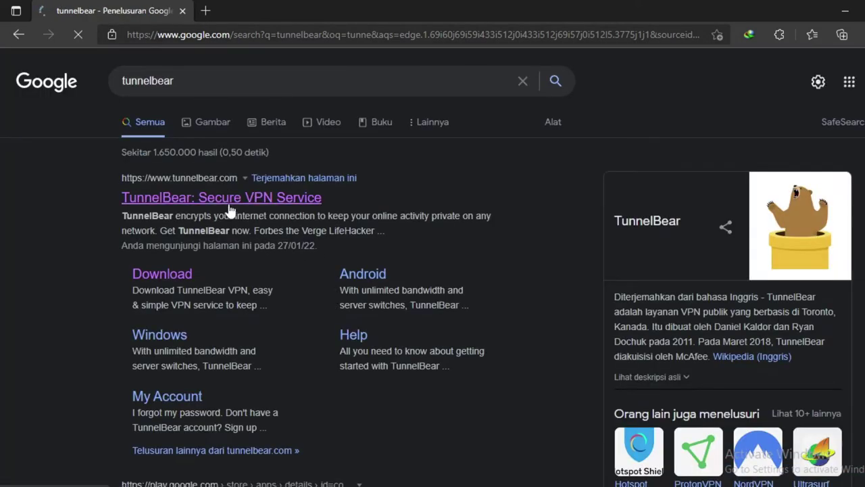
click(228, 199)
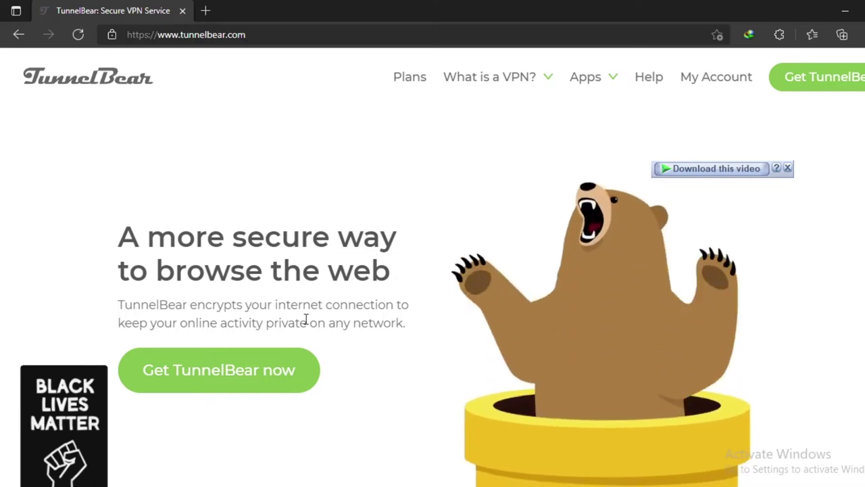
Choose TunnelBear's free 500MB plan and cancel the duplicate installer download
click(204, 389)
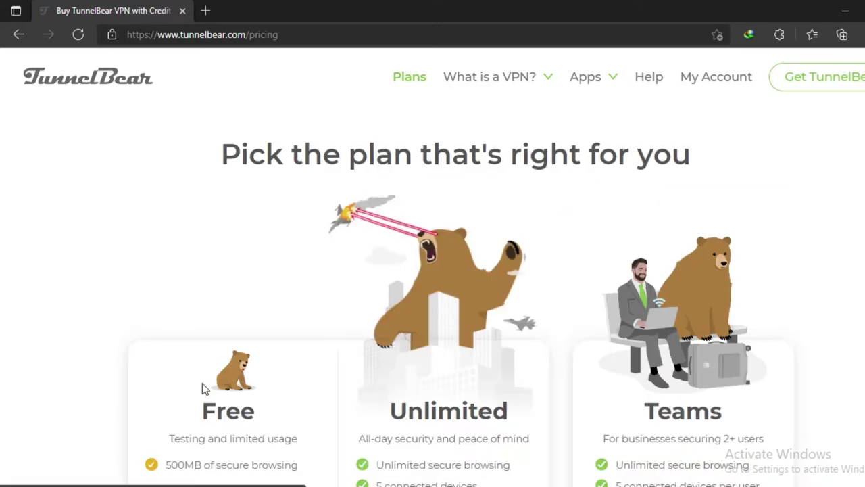
scroll(203, 385, down, 4)
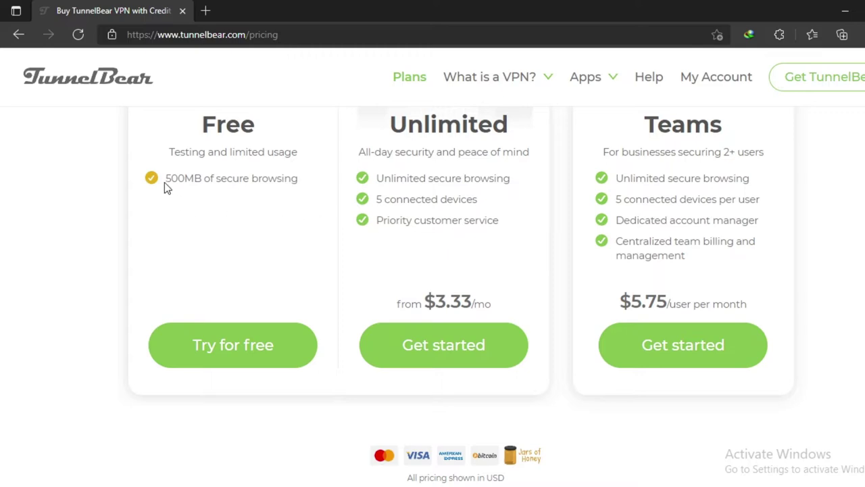
drag(166, 179, 311, 181)
click(303, 196)
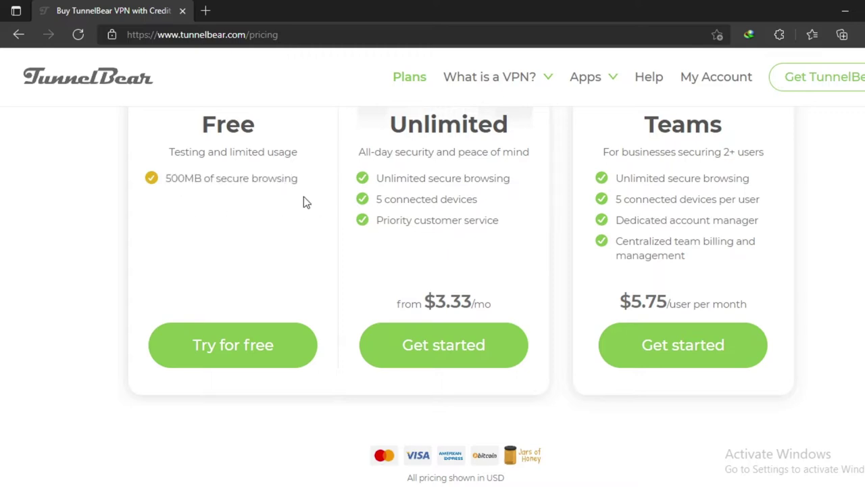
click(229, 349)
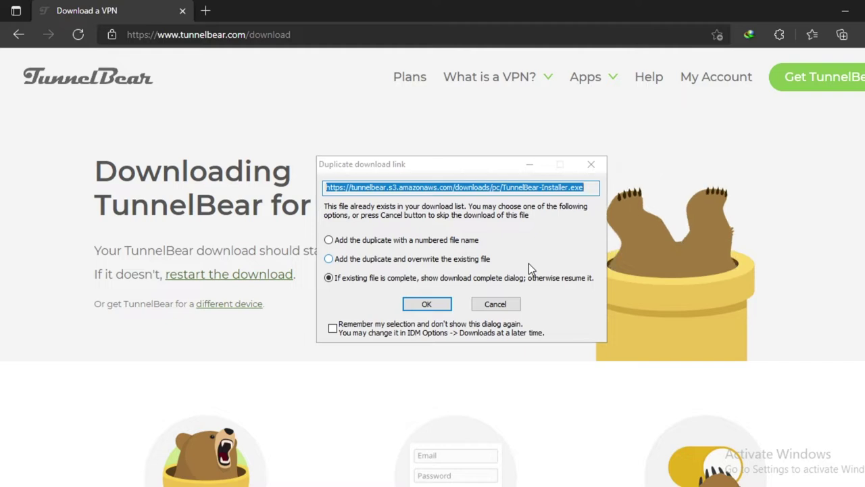
click(500, 304)
mouse_move(187, 484)
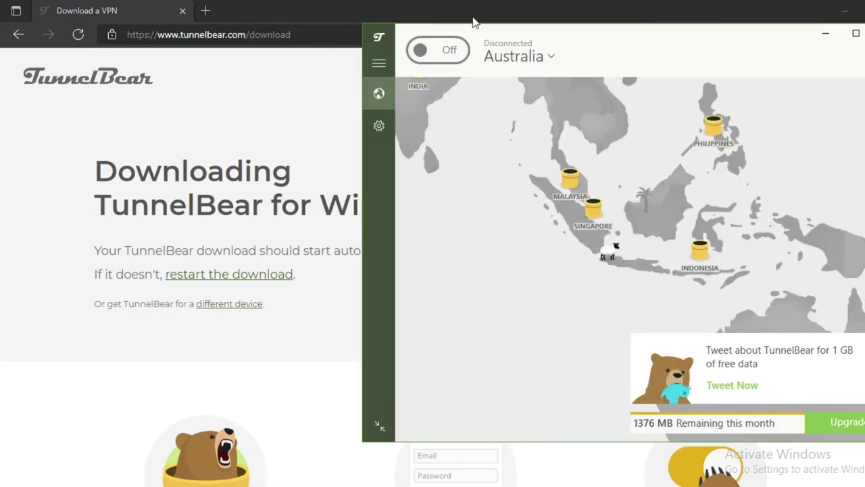
Connect TunnelBear through Australia, then bring Edge back to the front
click(438, 50)
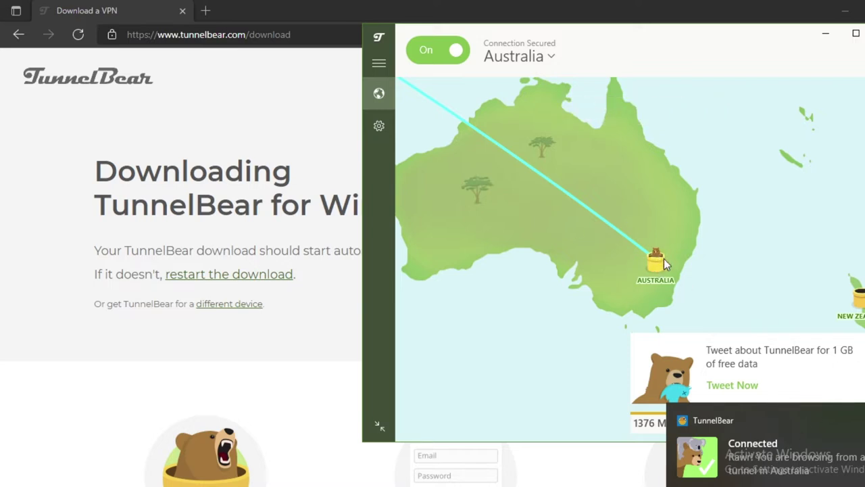
click(255, 113)
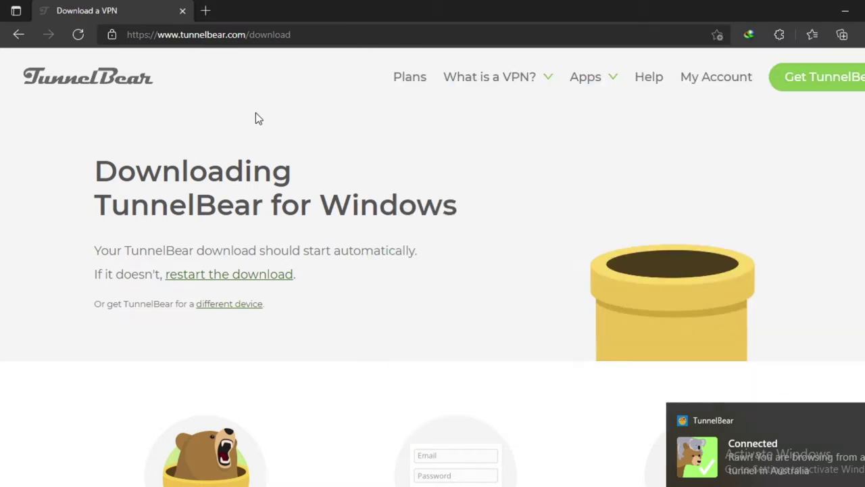
Search 'geforce now australia' in a new Edge tab
click(206, 10)
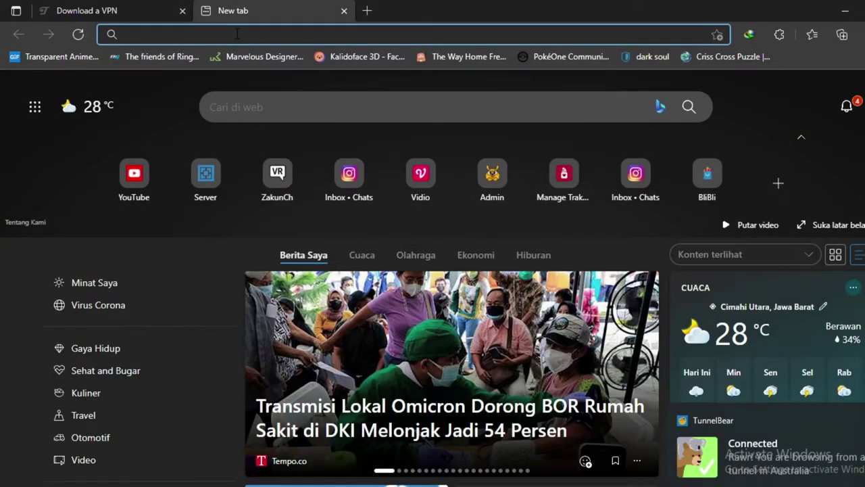
text(ge)
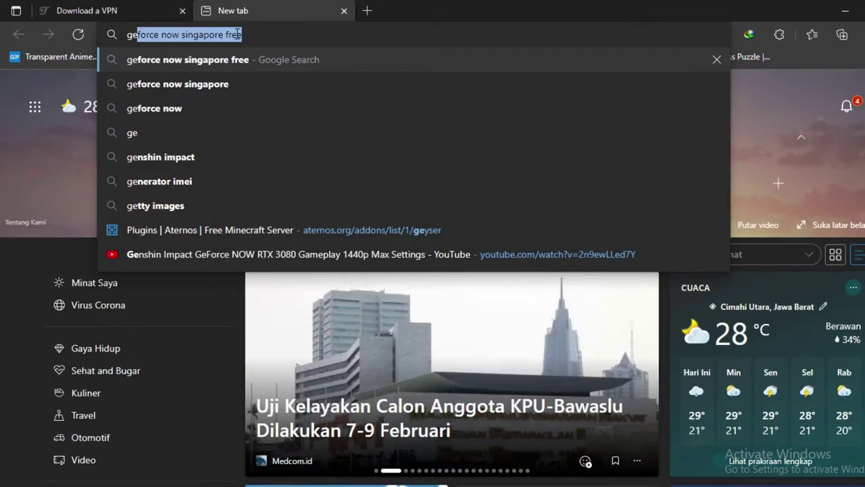
text(force now )
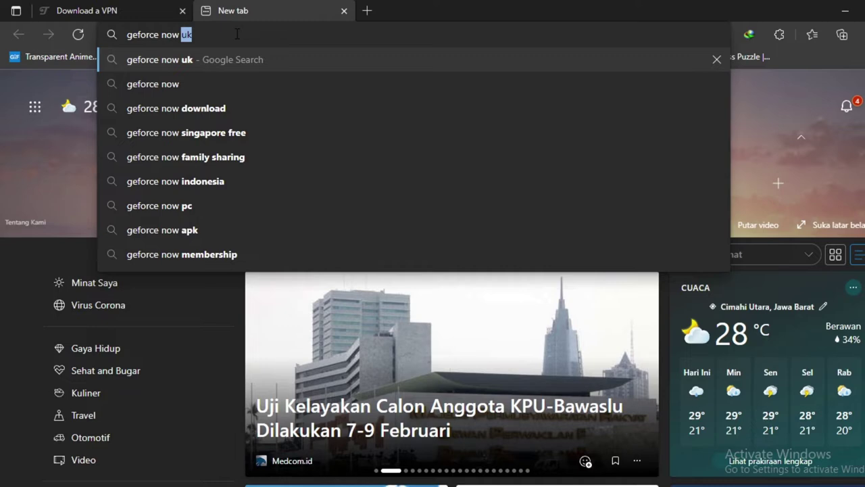
text(au)
key(Down)
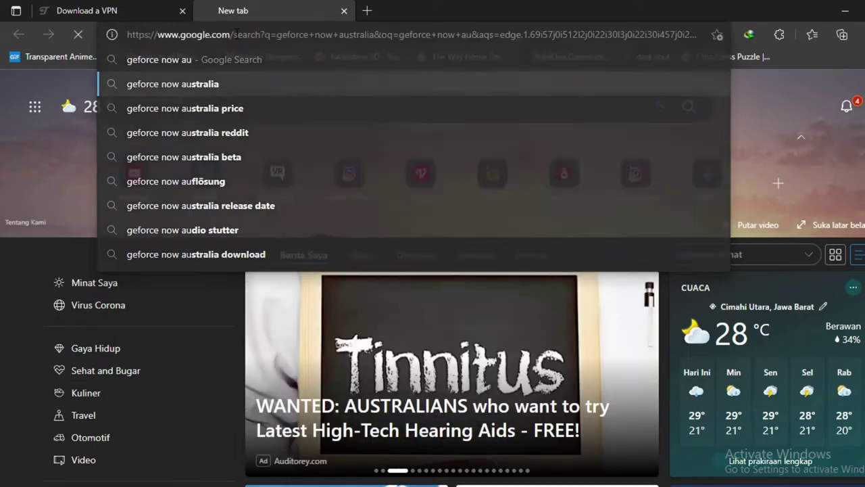
key(Return)
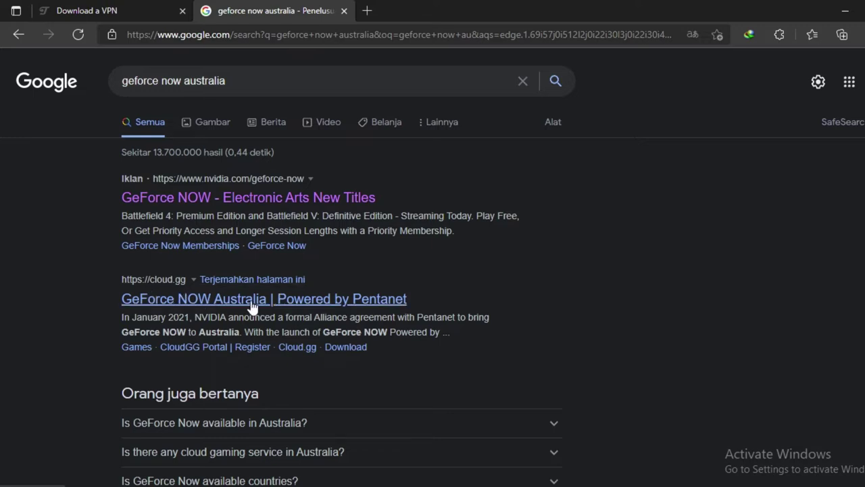
Open Pentanet's cloud.gg GeForce NOW Australia site and start the Sign Up Now form
click(320, 300)
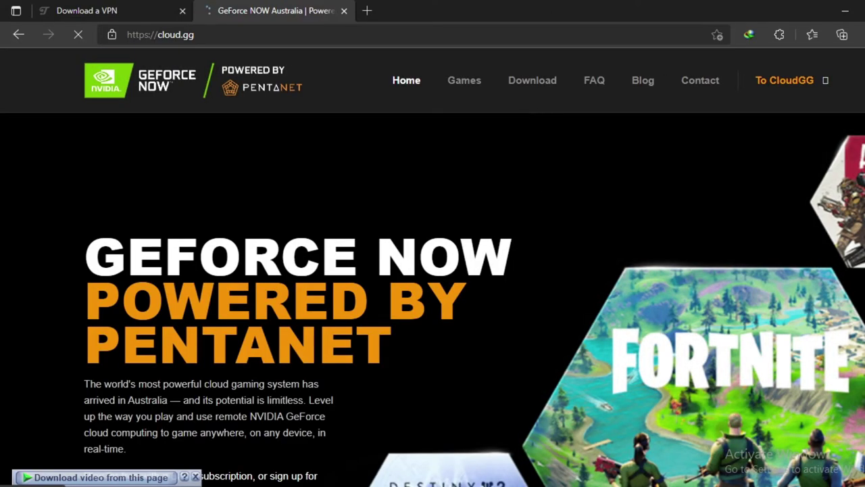
scroll(433, 299, down, 4)
scroll(558, 301, up, 3)
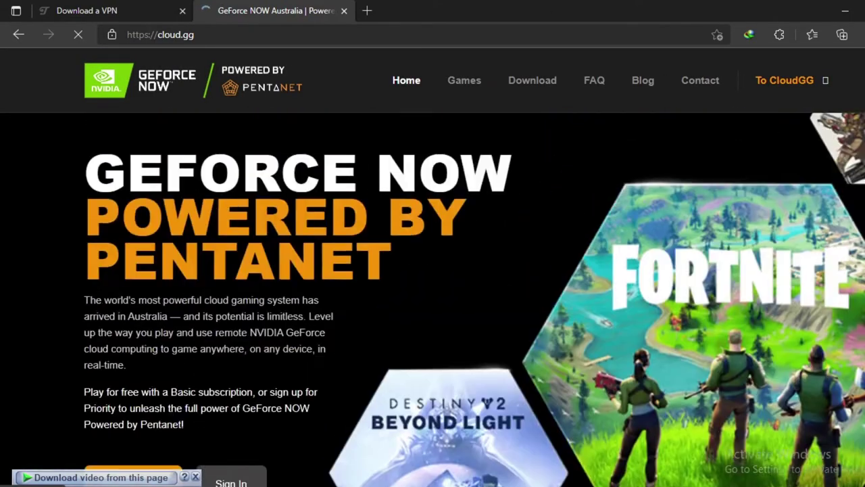
scroll(558, 302, down, 2)
scroll(558, 301, up, 1)
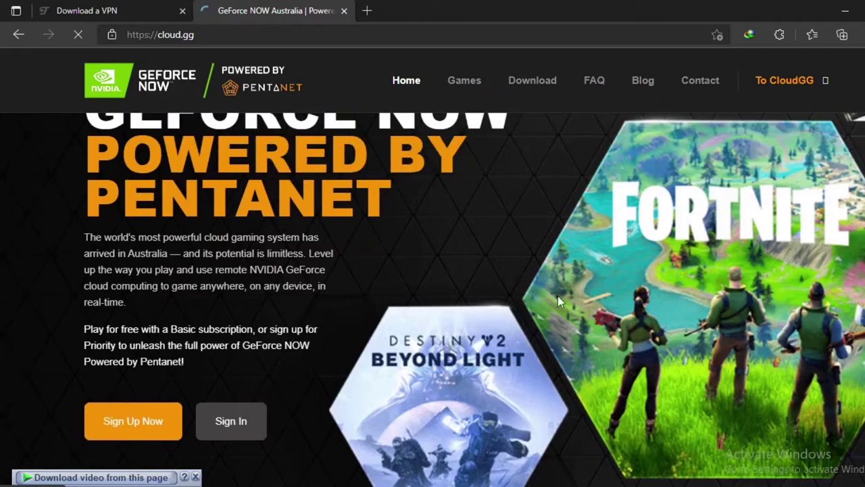
click(157, 420)
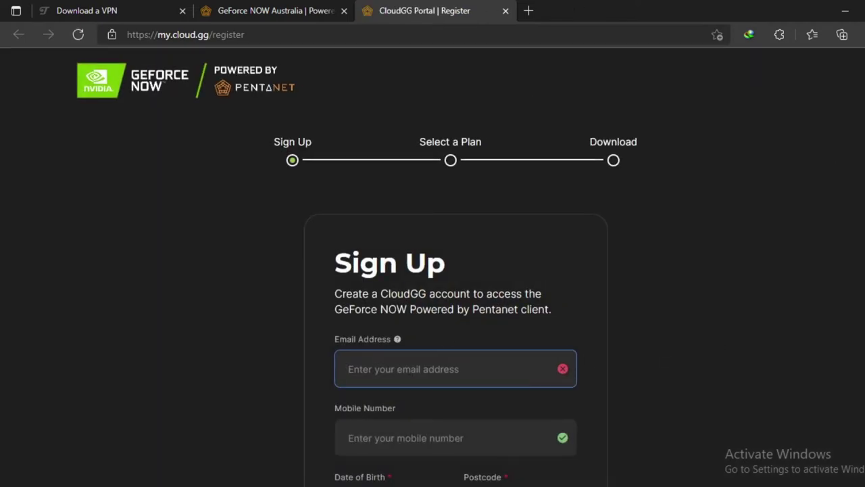
Fill the email with a saved address and enter the mobile number
click(462, 361)
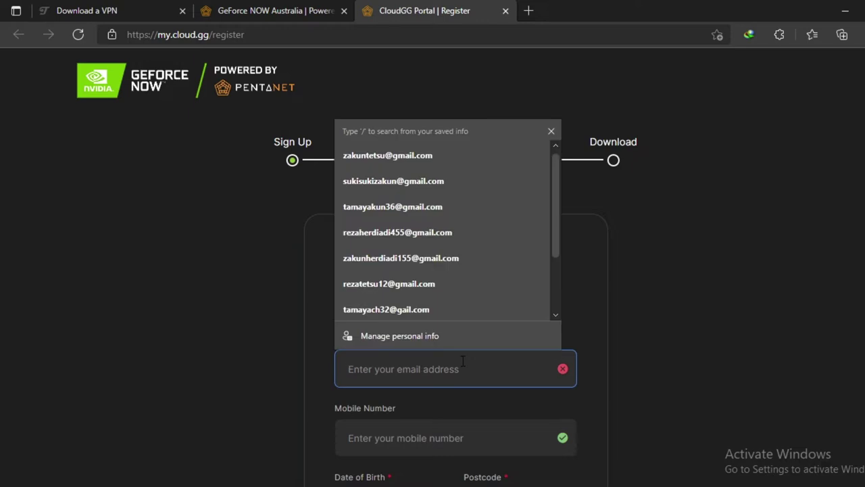
scroll(557, 260, down, 3)
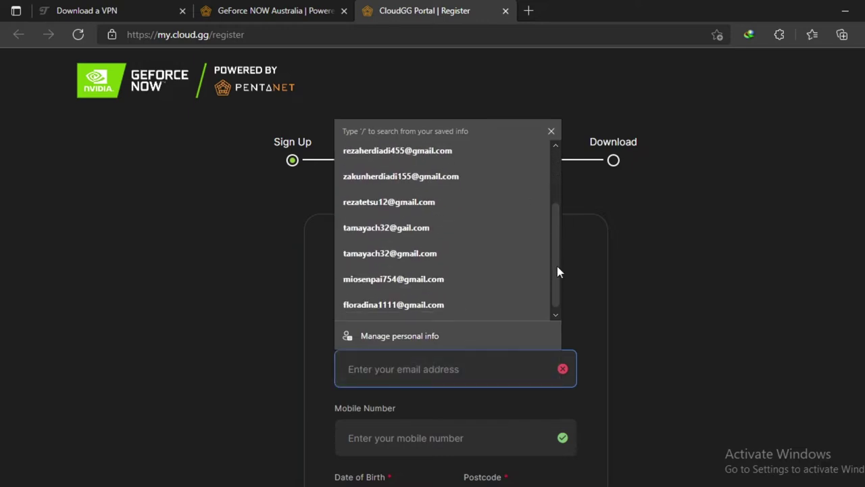
click(385, 285)
click(419, 433)
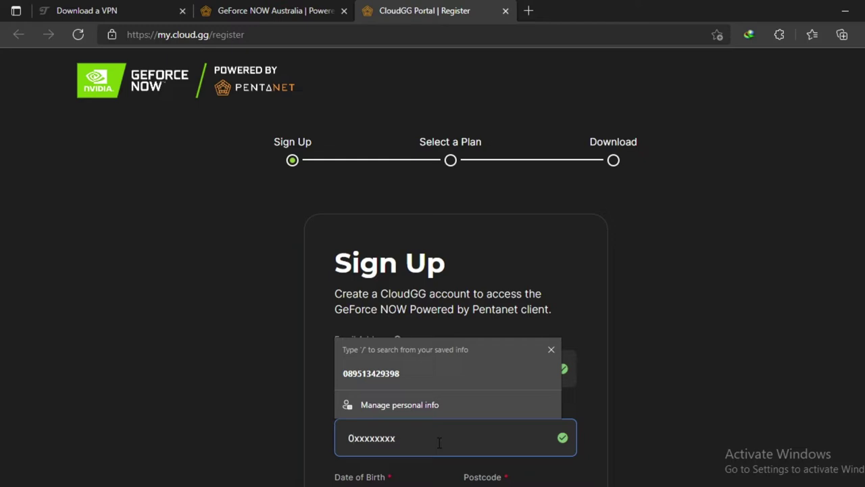
key(BackSpace)
click(702, 326)
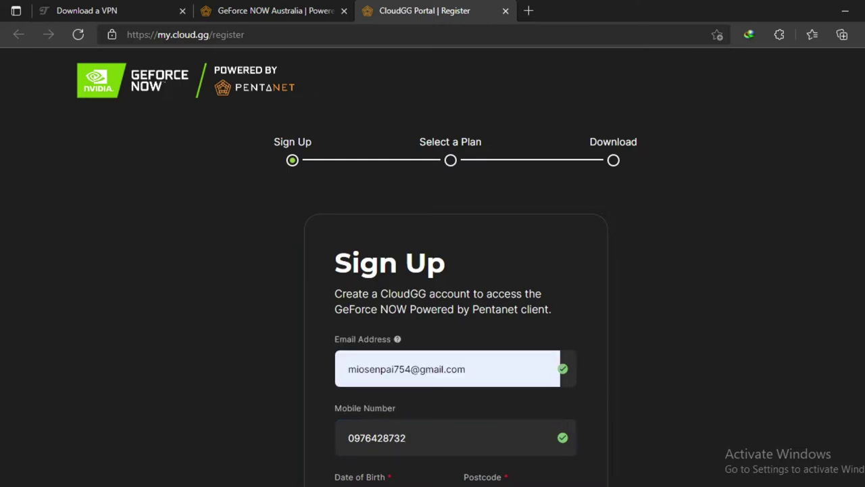
Enter the date of birth and postcode, turn off SMS notifications, and continue
scroll(455, 304, down, 3)
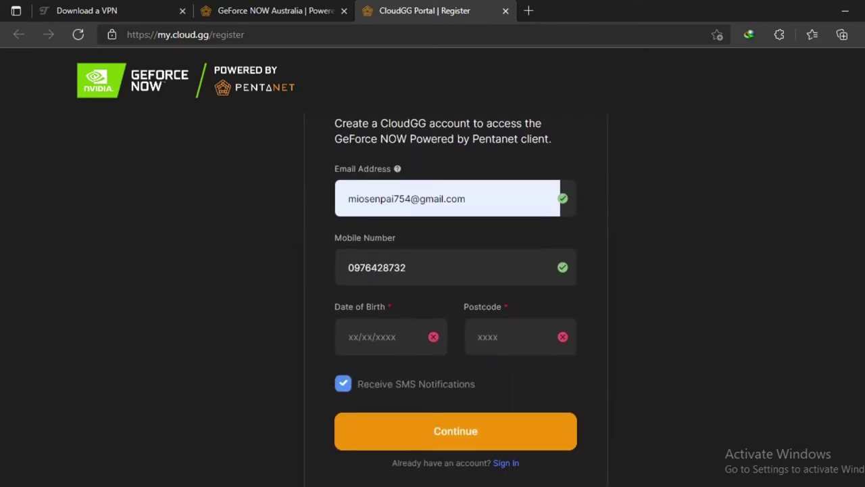
click(352, 330)
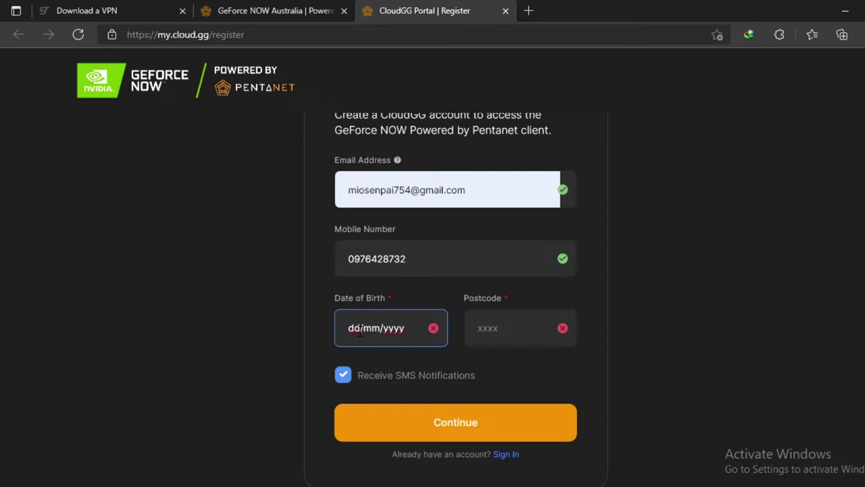
text(29/01/)
text(1994)
click(486, 328)
text(1455)
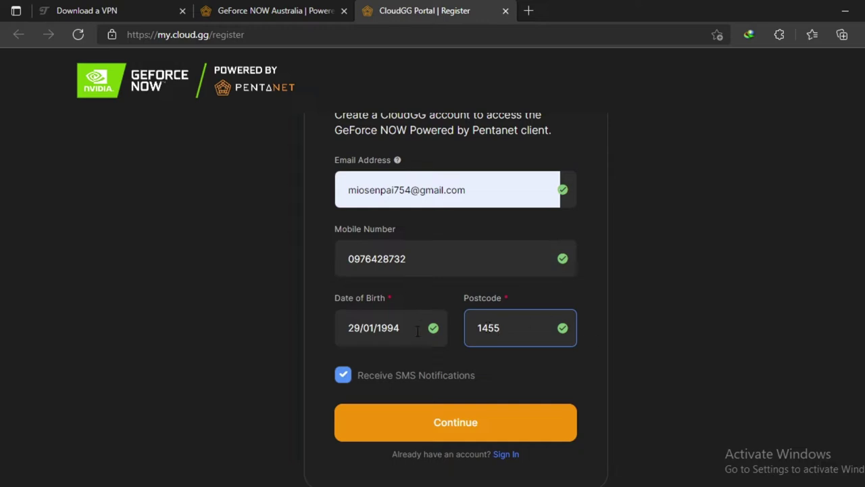
click(347, 377)
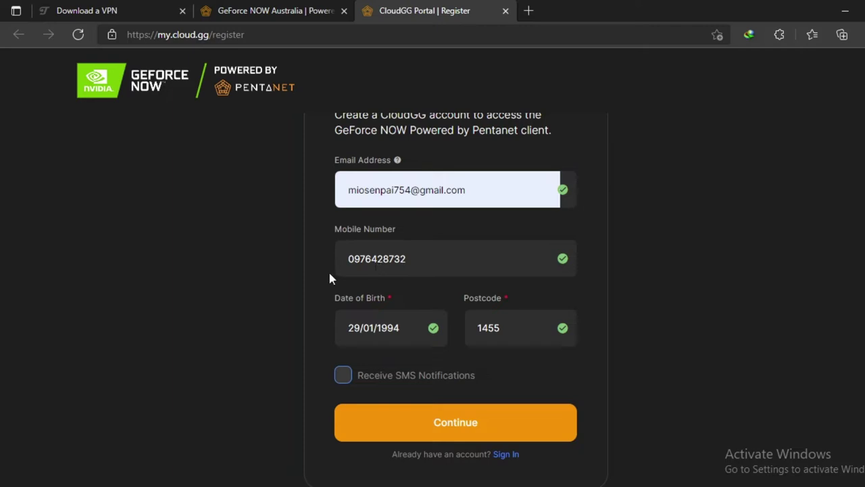
click(453, 419)
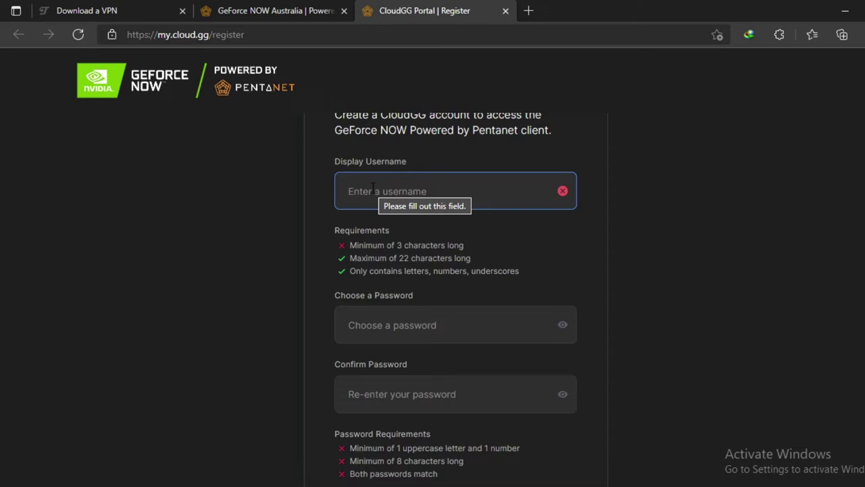
Enter a display username and confirm it is accepted, dismissing saved-password suggestions
click(432, 188)
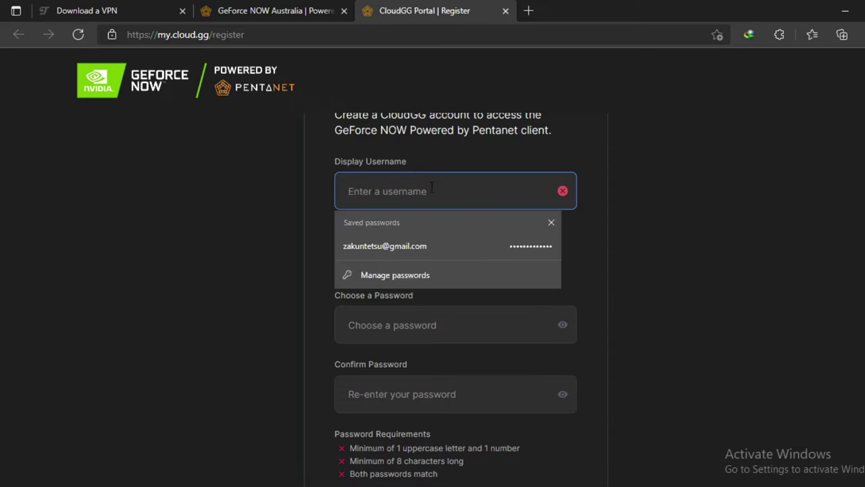
text(ucing)
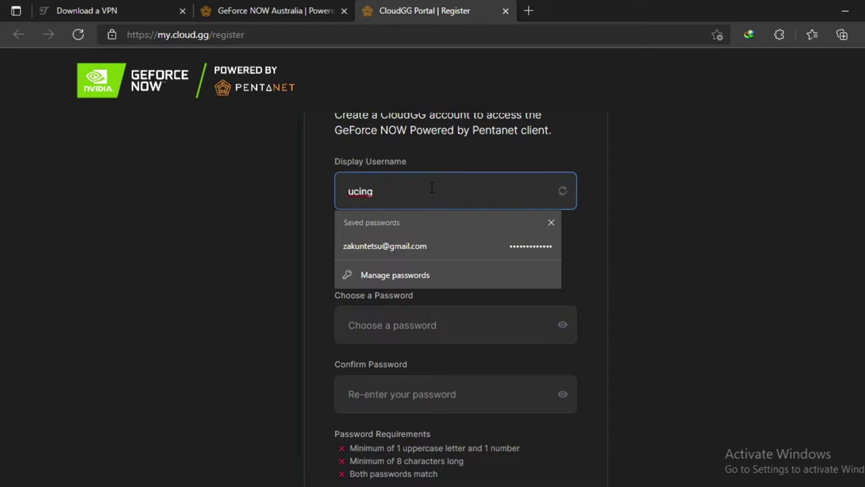
text(comel23)
click(602, 195)
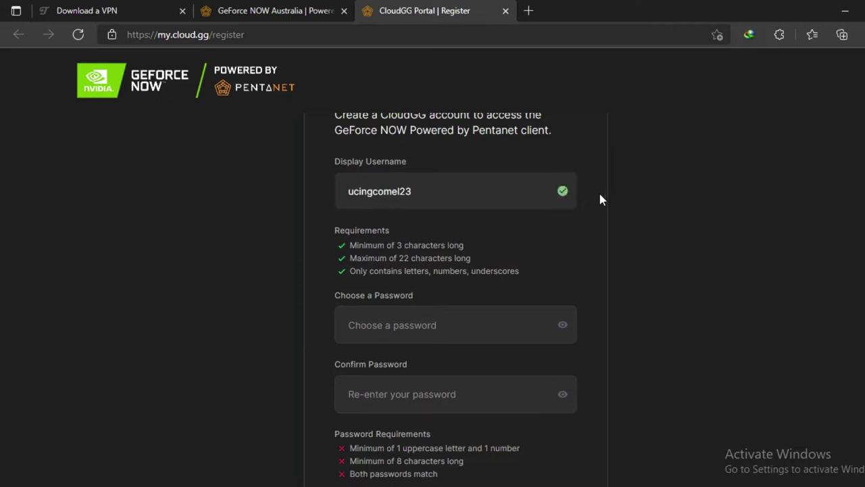
click(402, 322)
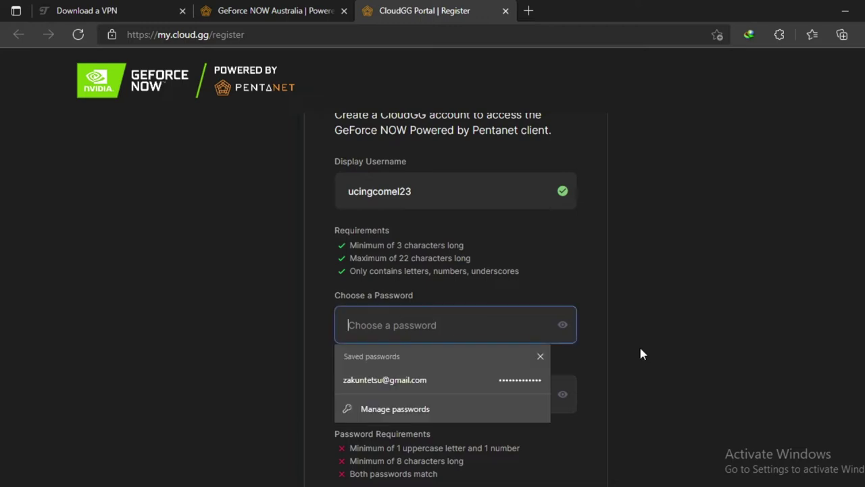
click(642, 246)
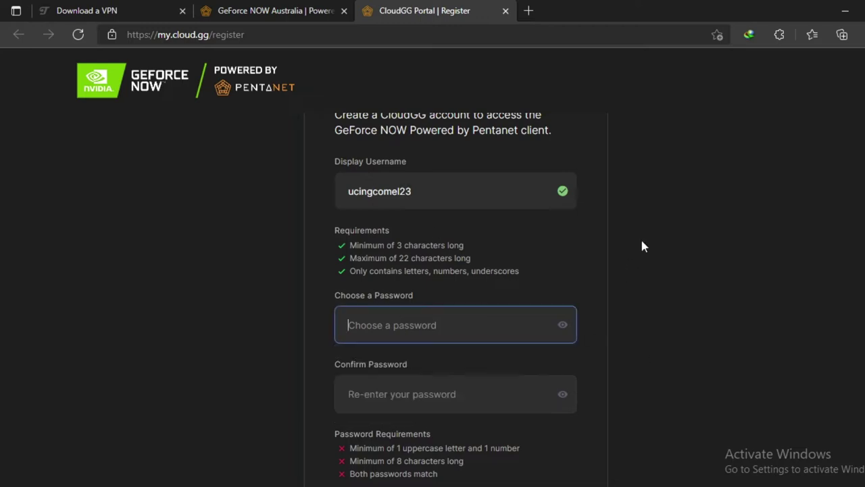
click(442, 327)
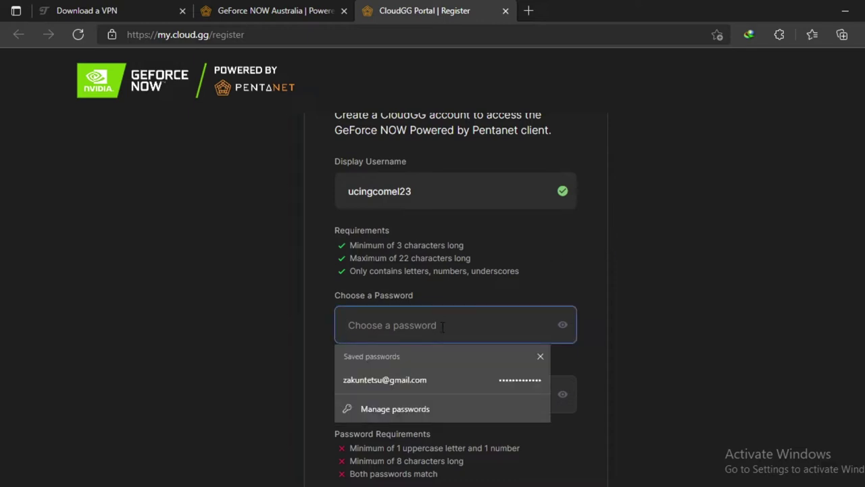
click(602, 368)
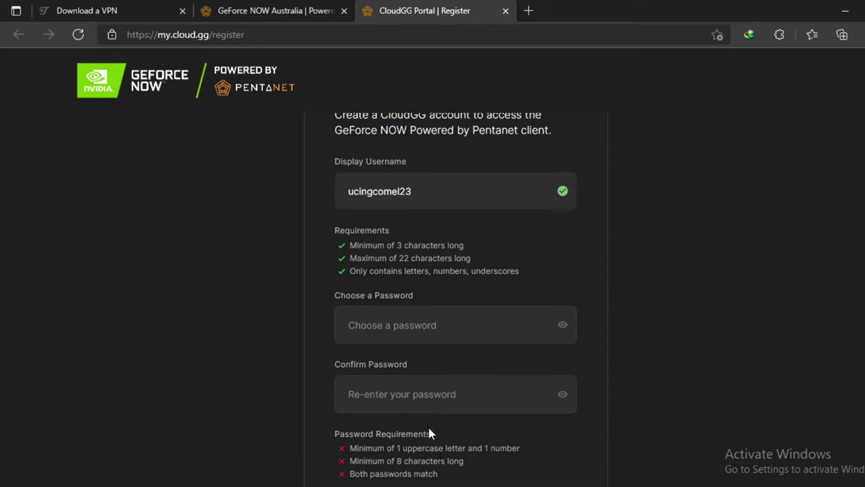
Type a new password and its confirmation so both meet every requirement
click(424, 332)
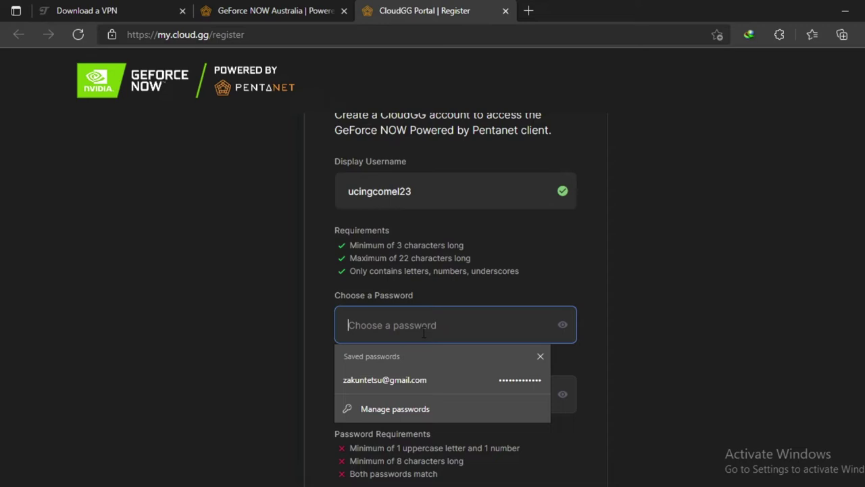
text(••••)
key(BackSpace)
key(BackSpace)
key(BackSpace)
key(BackSpace)
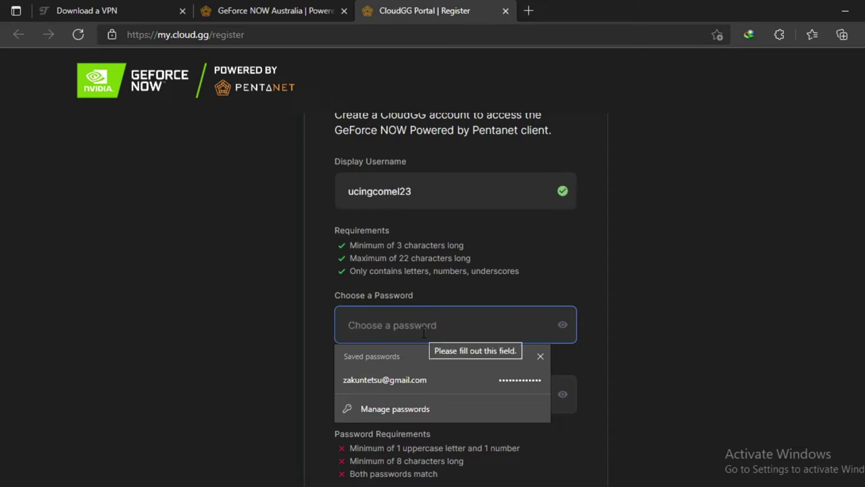
text(•••••)
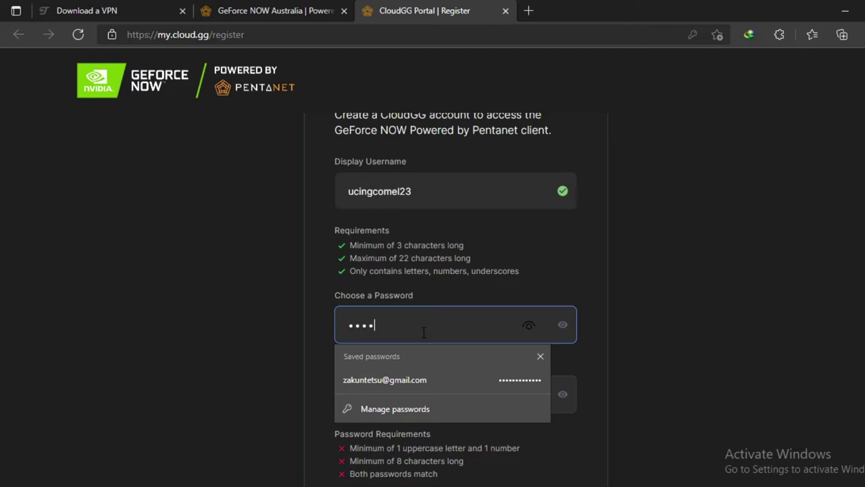
text(•••)
click(651, 294)
click(390, 400)
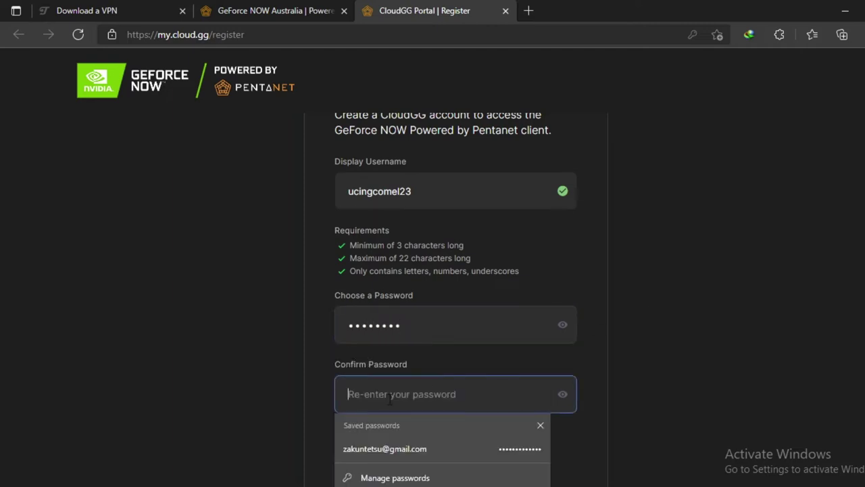
text(••••••••)
click(614, 390)
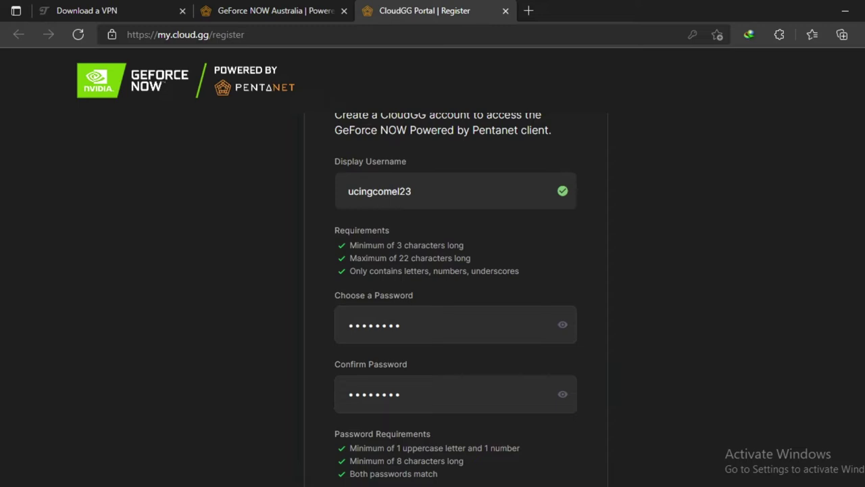
scroll(413, 331, down, 3)
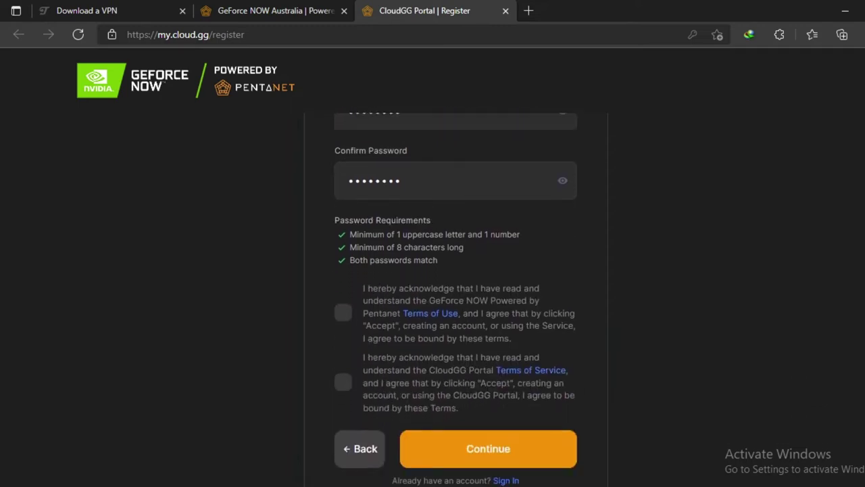
Accept the GeForce NOW and CloudGG terms, register, decline saving the password, and skip 2FA
click(343, 312)
click(343, 382)
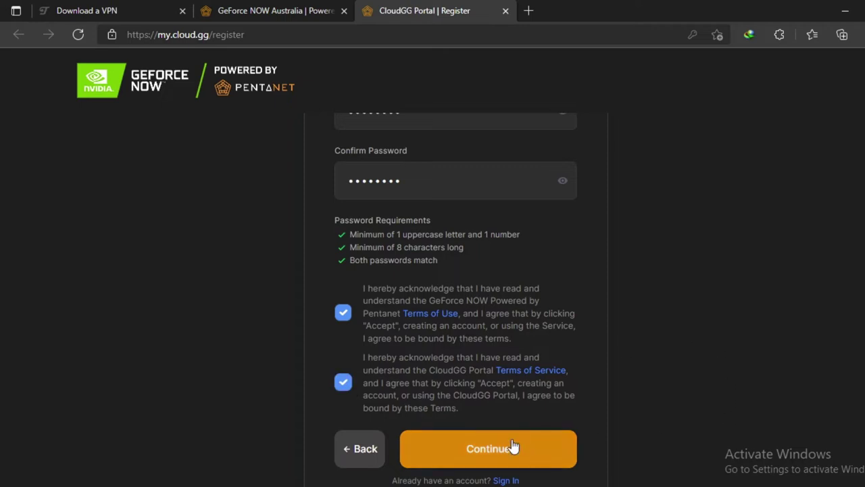
click(512, 448)
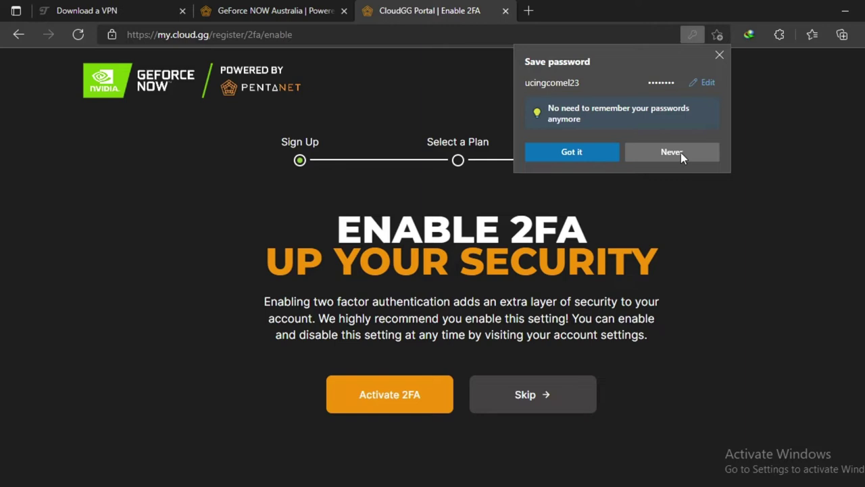
click(613, 152)
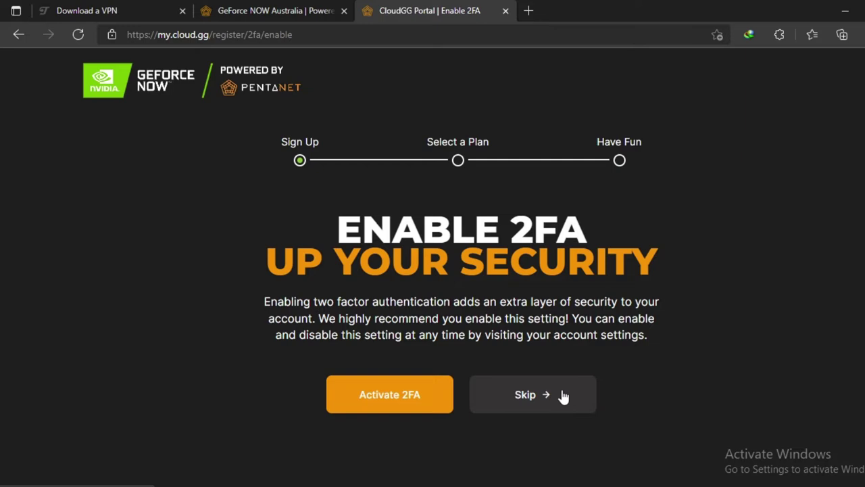
click(563, 396)
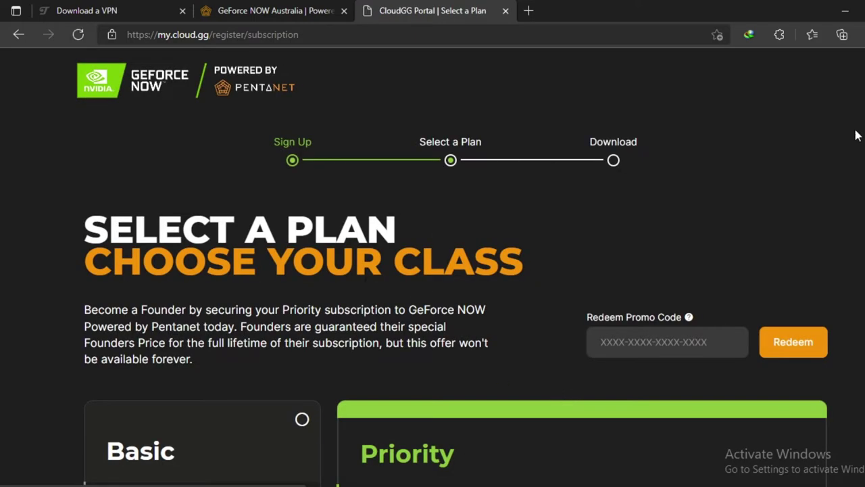
Expand the Priority plan card to show Priority Access, Increased Session Times and NVIDIA RTX features
scroll(856, 135, down, 5)
scroll(456, 299, up, 4)
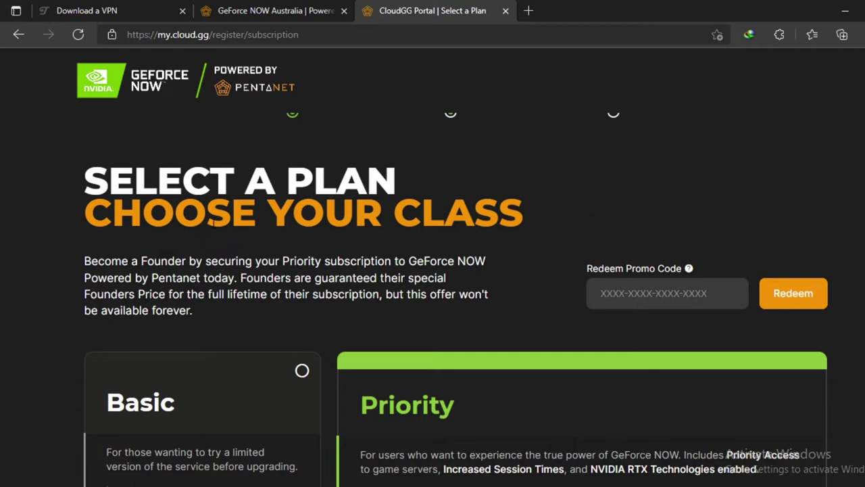
scroll(432, 271, up, 1)
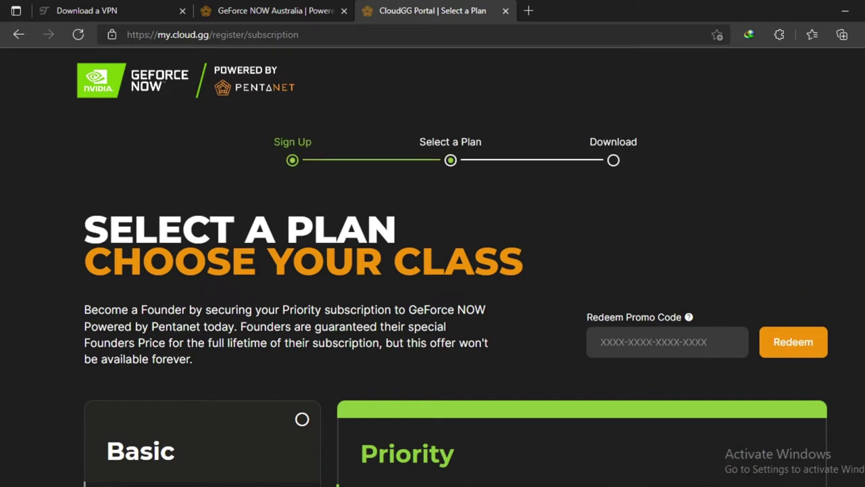
scroll(433, 302, down, 2)
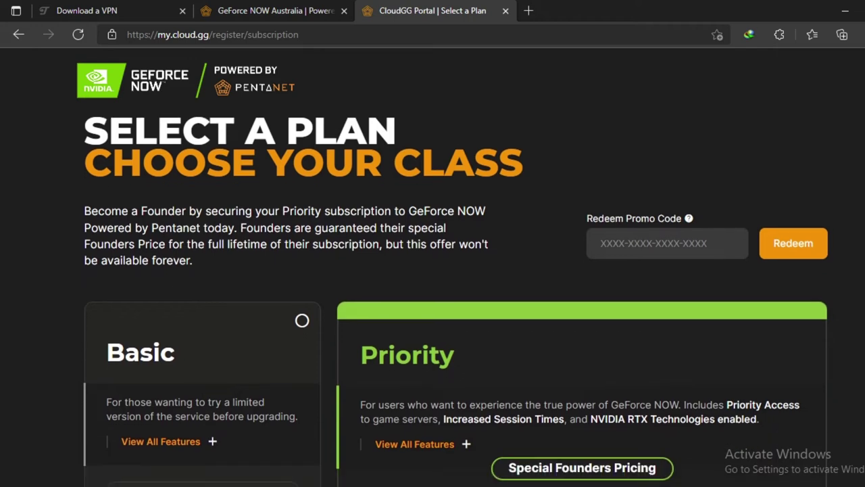
scroll(432, 301, down, 1)
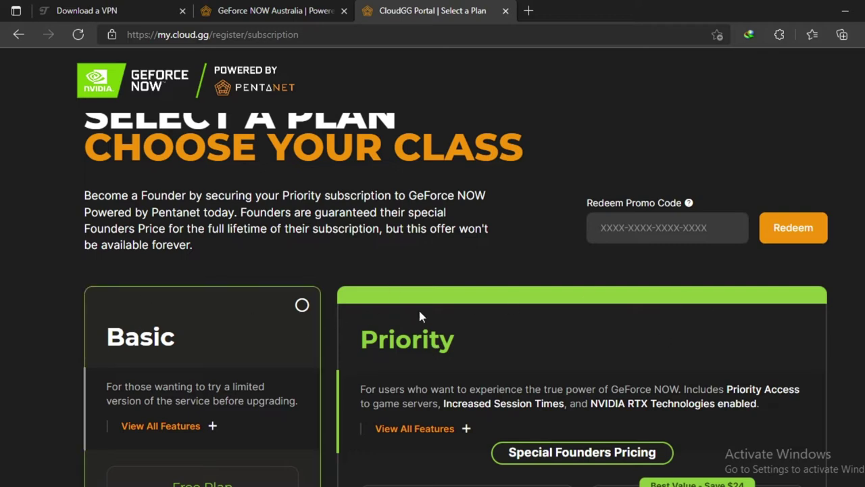
scroll(419, 311, down, 1)
scroll(450, 203, down, 1)
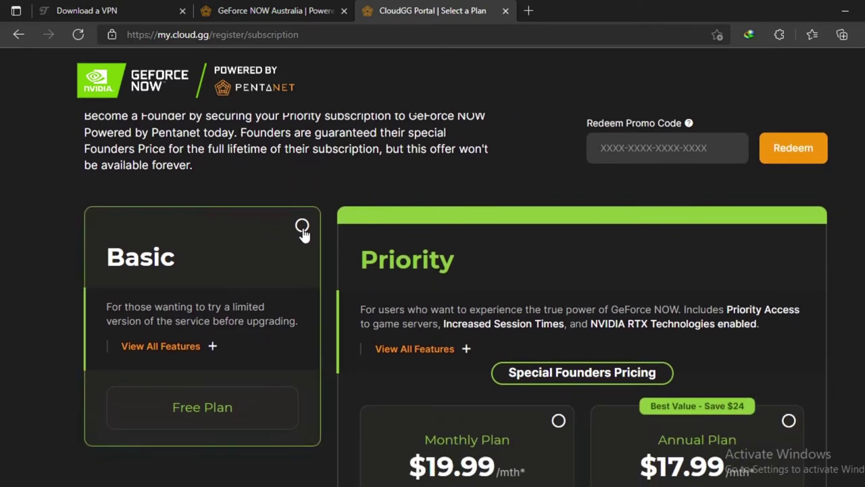
scroll(754, 230, down, 1)
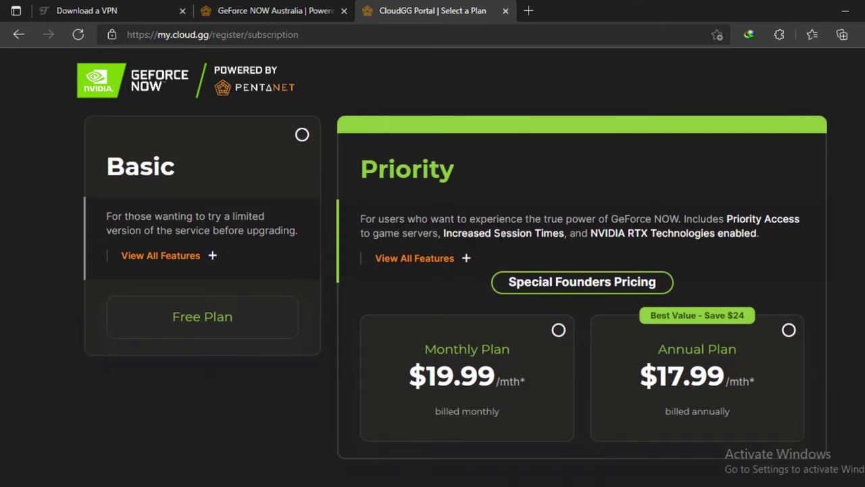
click(466, 258)
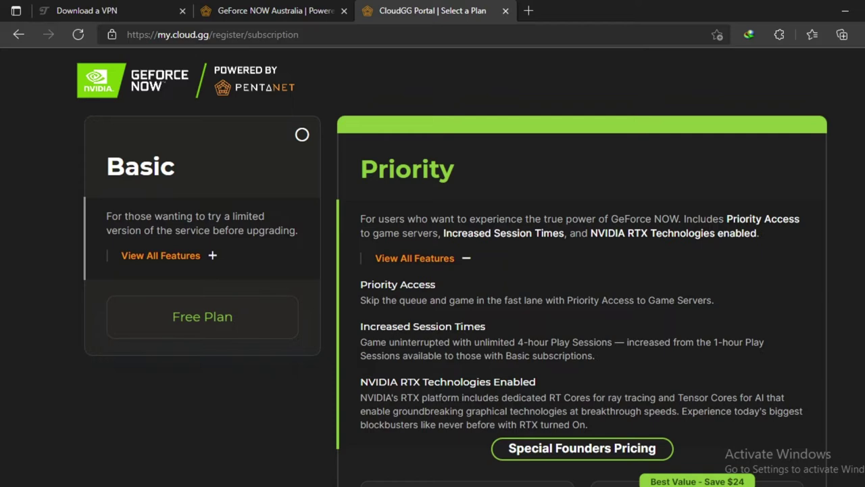
scroll(853, 179, down, 2)
scroll(581, 284, down, 1)
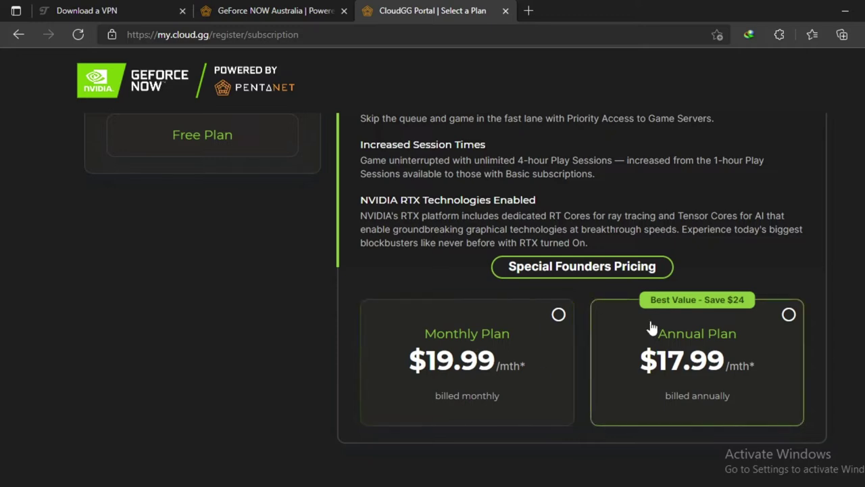
Search 'dolar ke rupiah' in a new tab, convert 20 dollars, then return to CloudGG
click(528, 10)
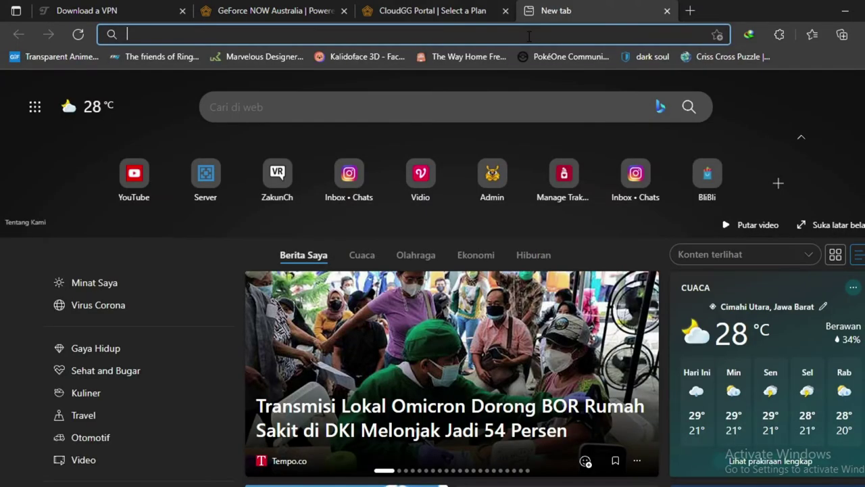
text(dolar)
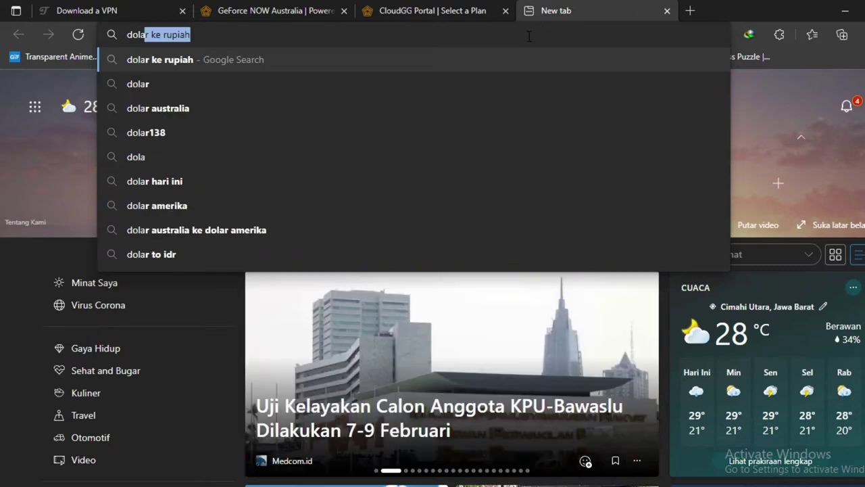
key(Right)
key(Return)
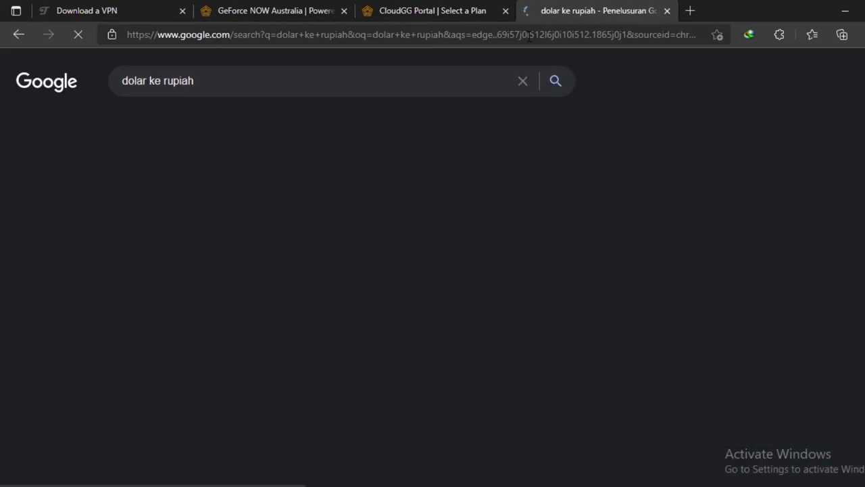
click(169, 301)
text(9)
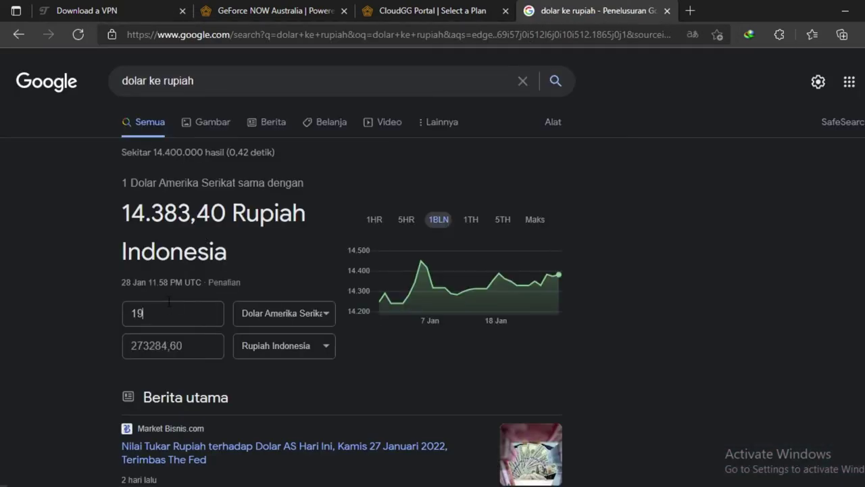
key(BackSpace)
key(BackSpace)
text(20)
click(150, 345)
click(442, 9)
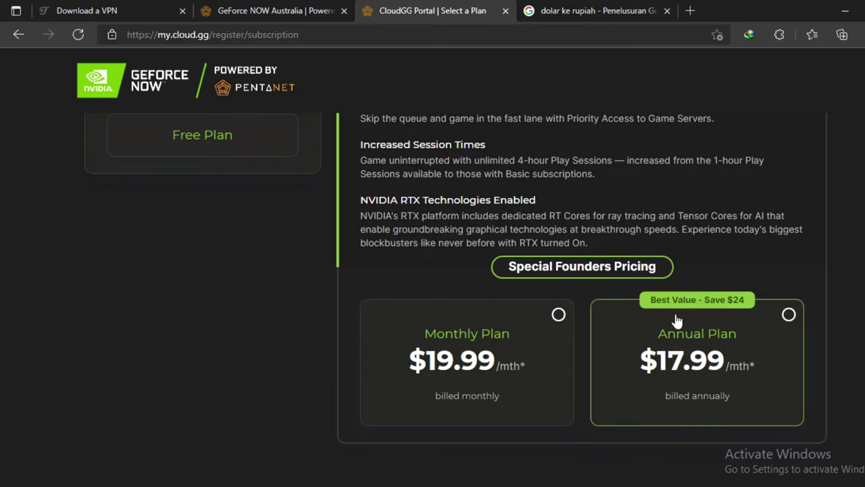
Expand the Basic plan's feature list and select the Basic plan
scroll(213, 378, up, 5)
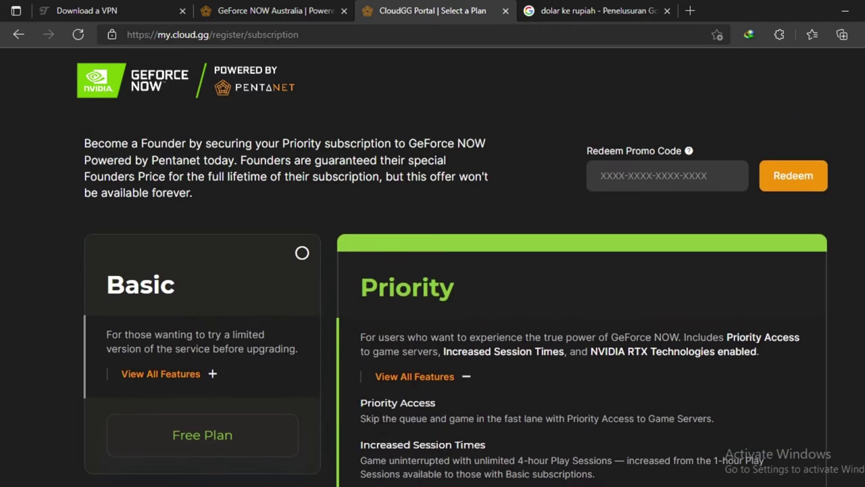
click(212, 374)
scroll(213, 382, down, 5)
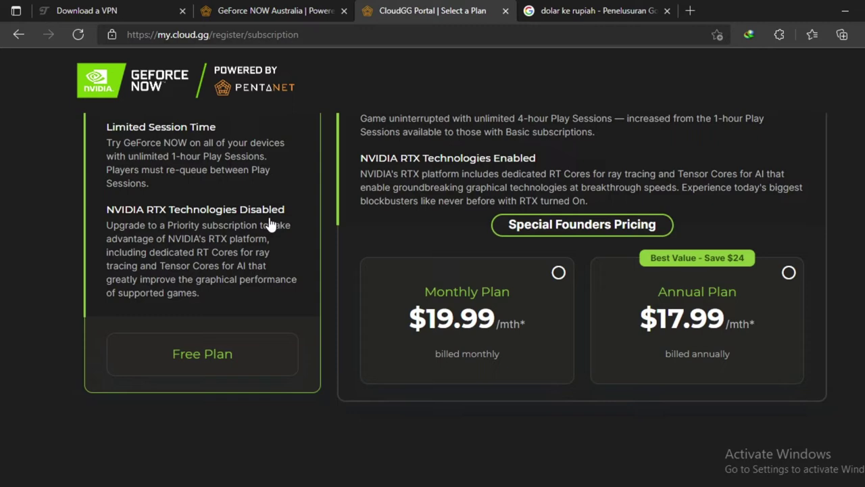
scroll(269, 224, up, 5)
scroll(269, 224, down, 3)
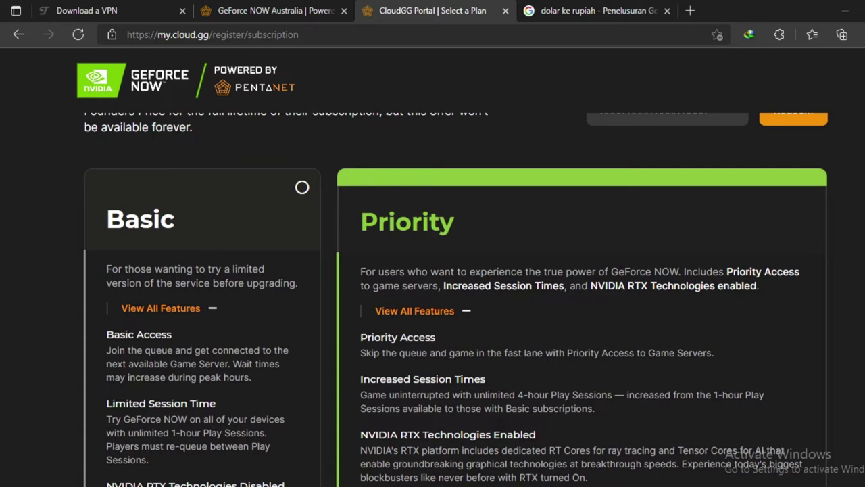
scroll(456, 299, down, 1)
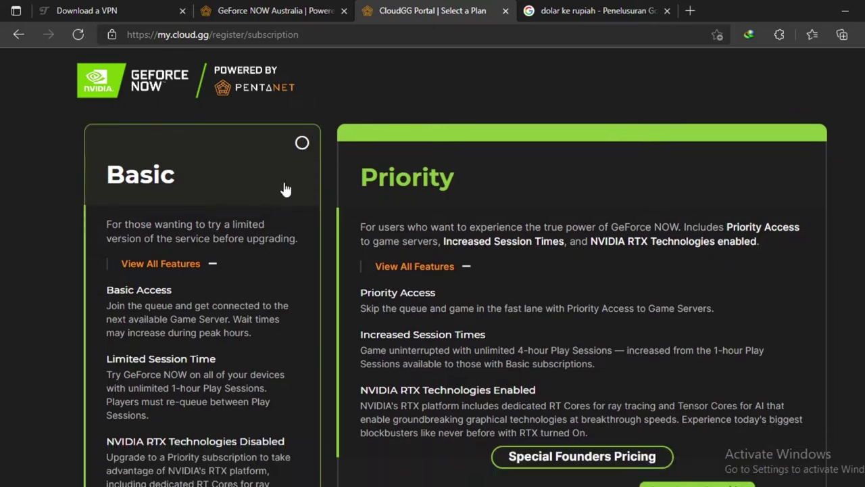
click(285, 189)
Agree to the GeForce NOW terms of use and activate the Basic plan
scroll(284, 190, up, 4)
scroll(520, 477, down, 4)
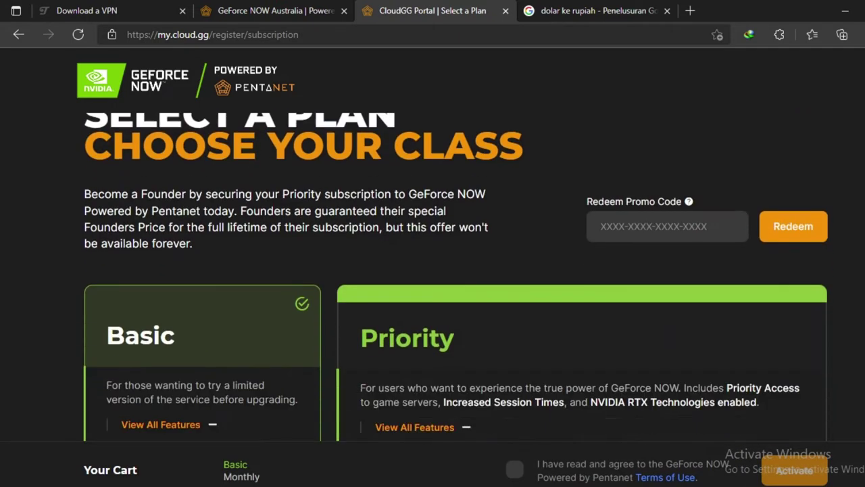
click(515, 469)
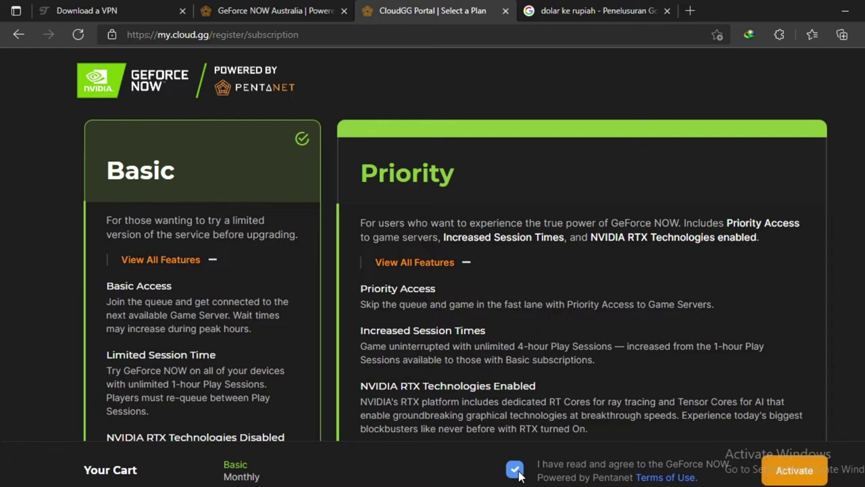
click(801, 481)
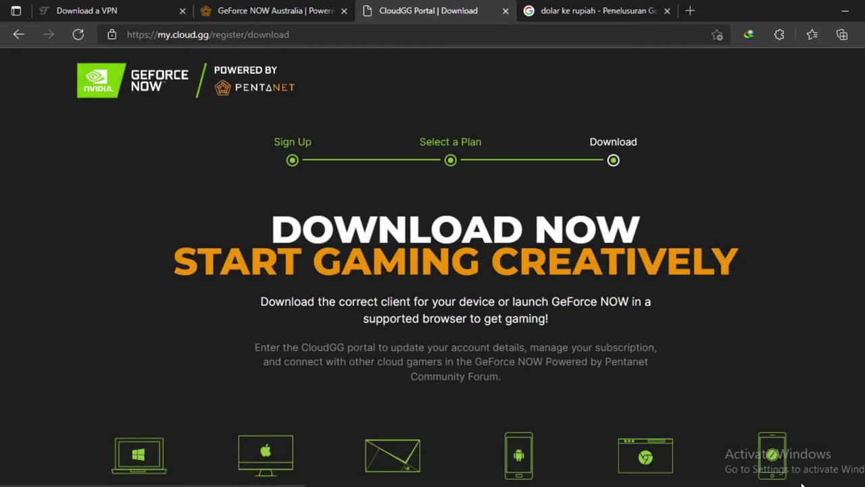
Scroll the Download page to view the Windows .exe, Mac .dmg, Google Play and Play Now options
scroll(656, 243, down, 2)
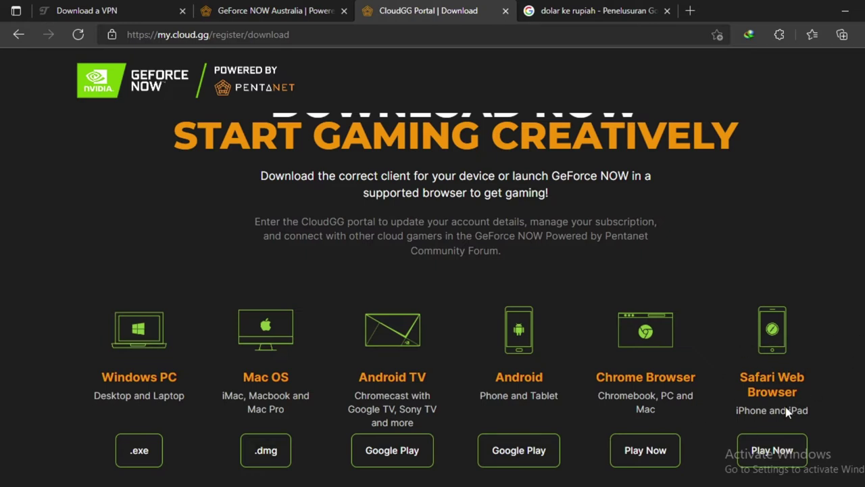
scroll(433, 270, down, 2)
scroll(433, 270, up, 1)
scroll(432, 270, down, 1)
scroll(450, 289, up, 1)
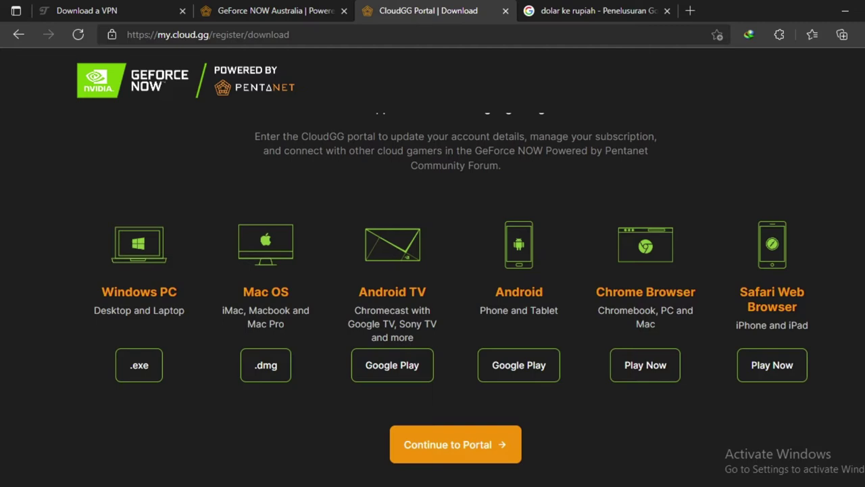
scroll(451, 288, down, 1)
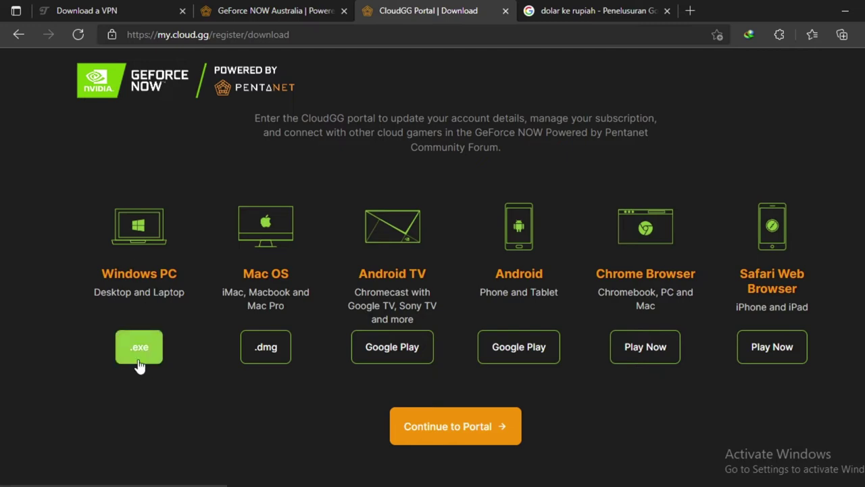
click(138, 363)
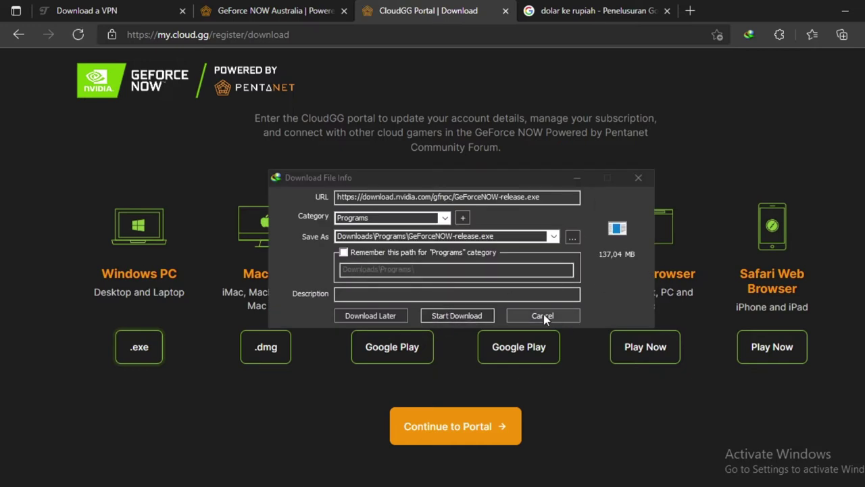
click(542, 315)
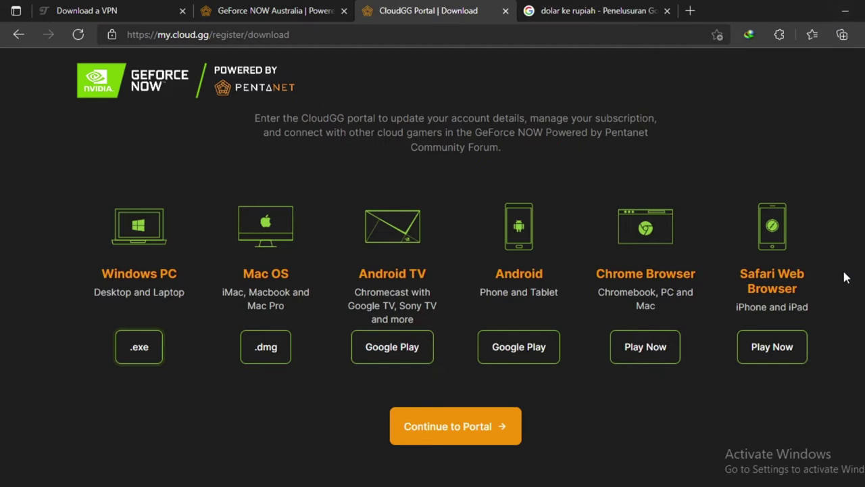
scroll(844, 276, up, 3)
scroll(450, 299, down, 2)
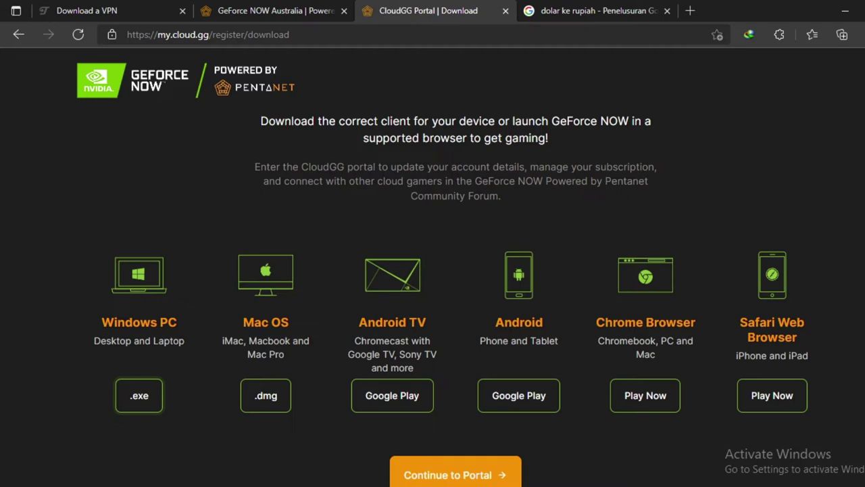
On the Google tab, search for the 'gmail login' suggestion from the address bar
click(542, 13)
click(547, 35)
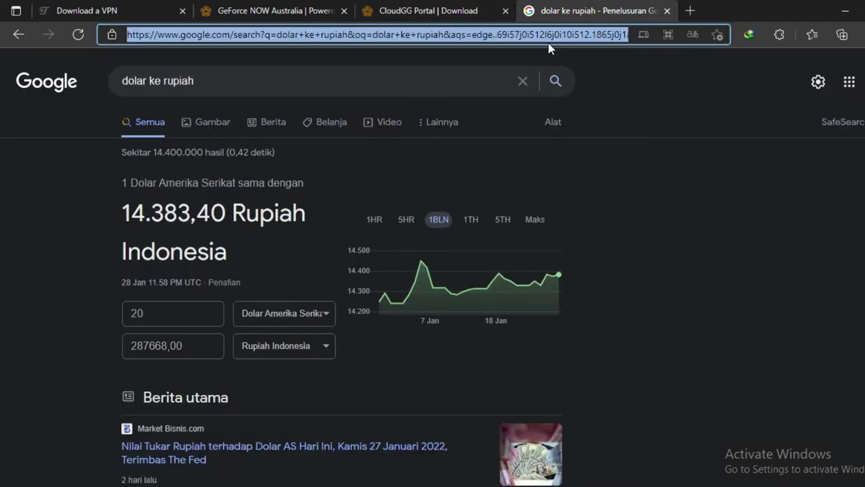
text(gmai)
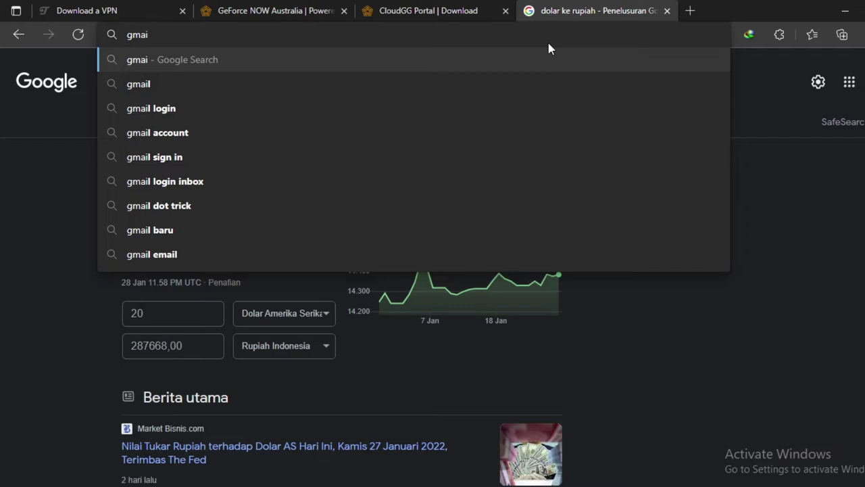
key(Down)
key(Down)
key(Return)
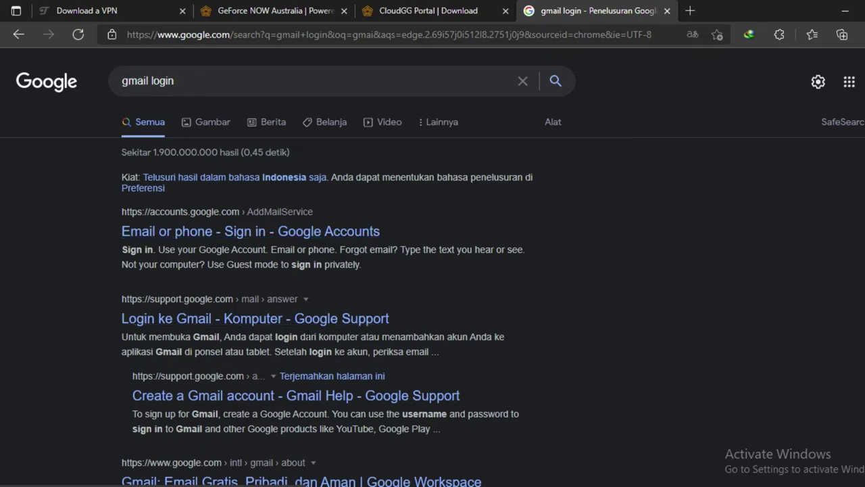
Trim the query to just 'gmail' and open the Gmail site from the results
drag(174, 81, 149, 81)
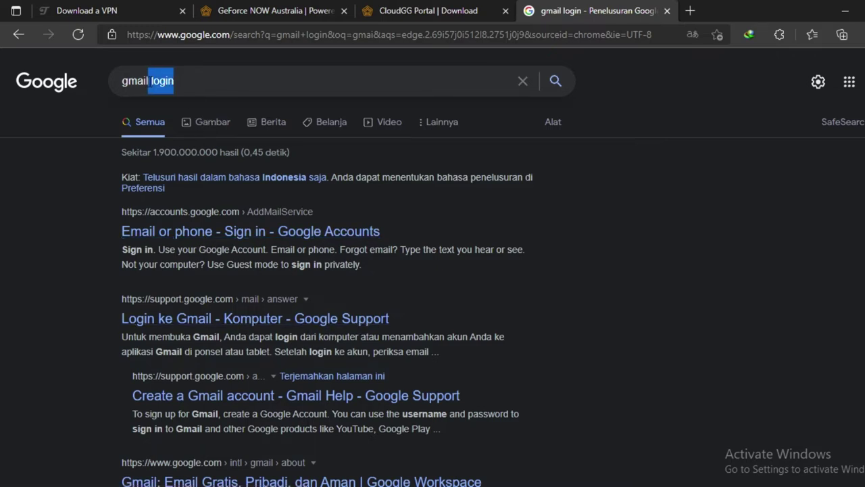
key(BackSpace)
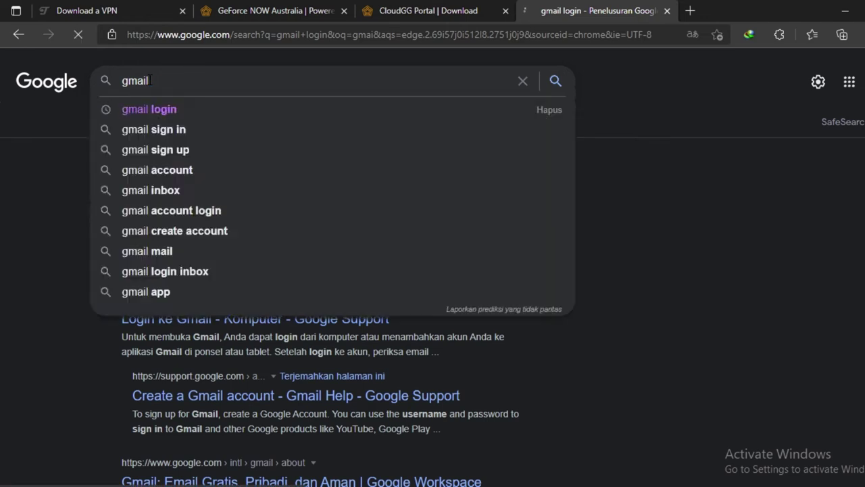
key(Return)
click(184, 231)
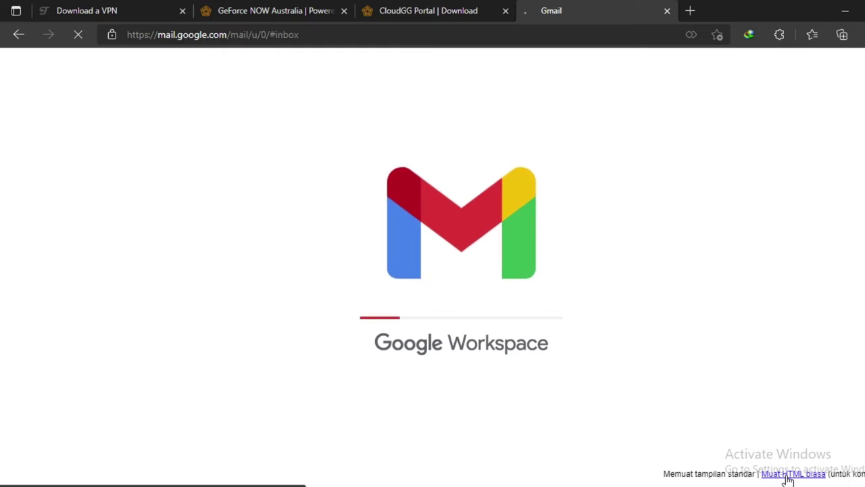
Load basic HTML Gmail, then go back to the standard Gmail inbox
click(788, 474)
click(204, 198)
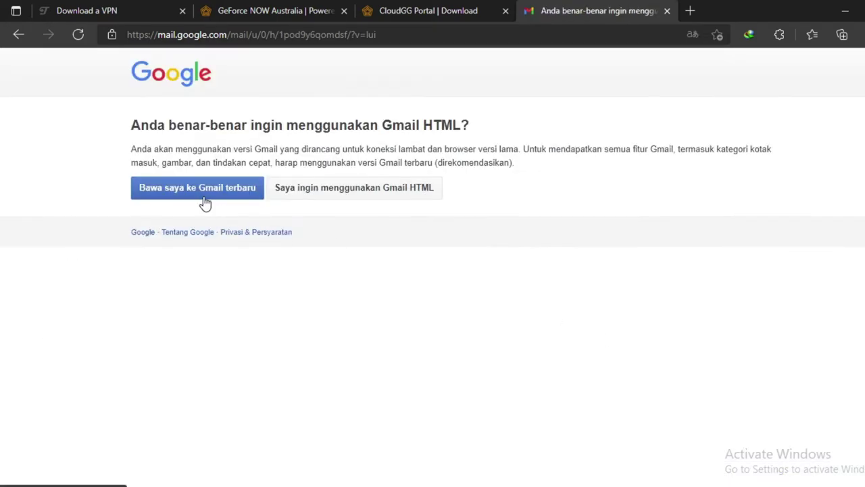
click(300, 202)
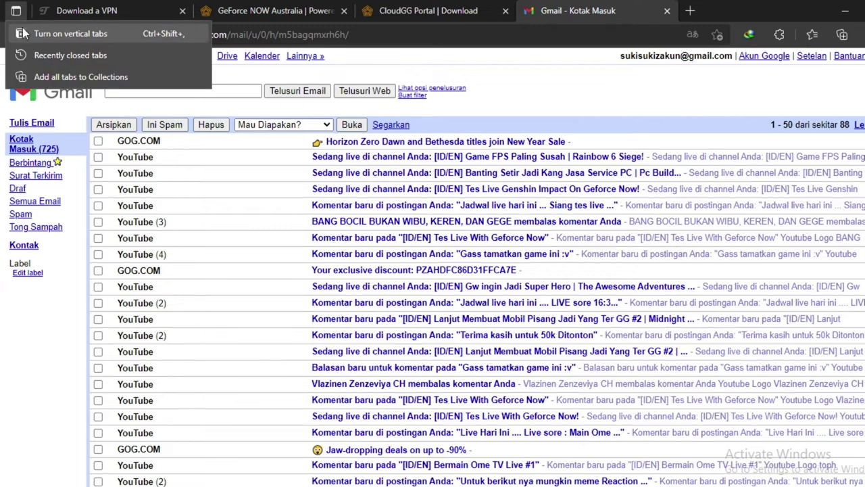
click(18, 34)
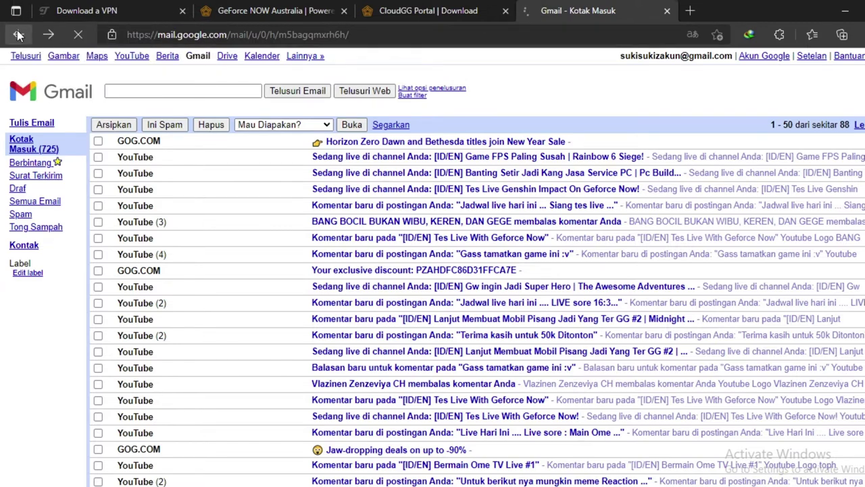
click(19, 34)
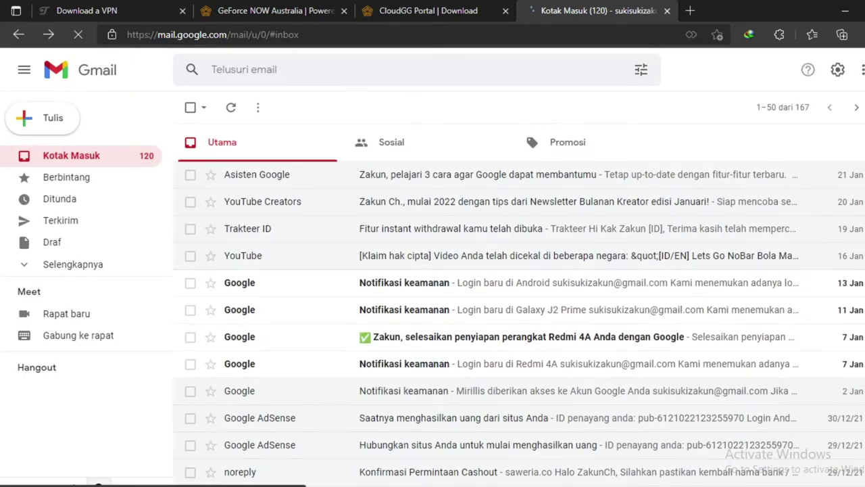
From the Google account menu, choose 'Tambahkan akun lainnya' to add another account
click(862, 70)
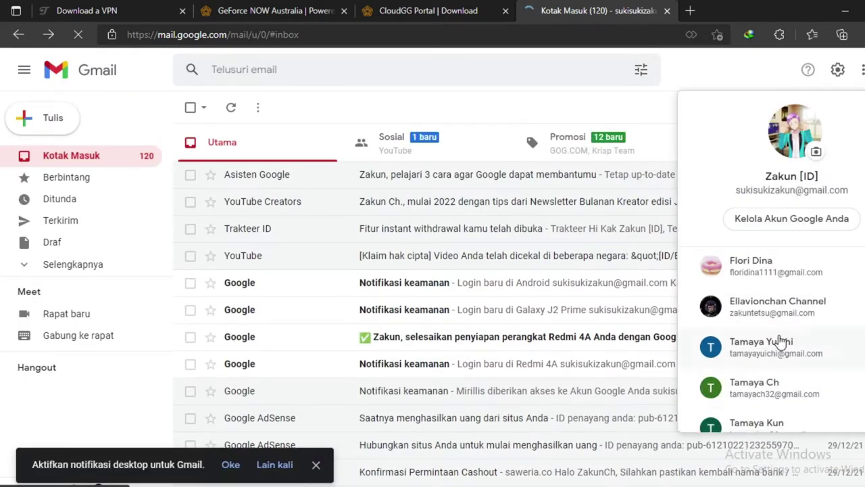
scroll(726, 340, down, 2)
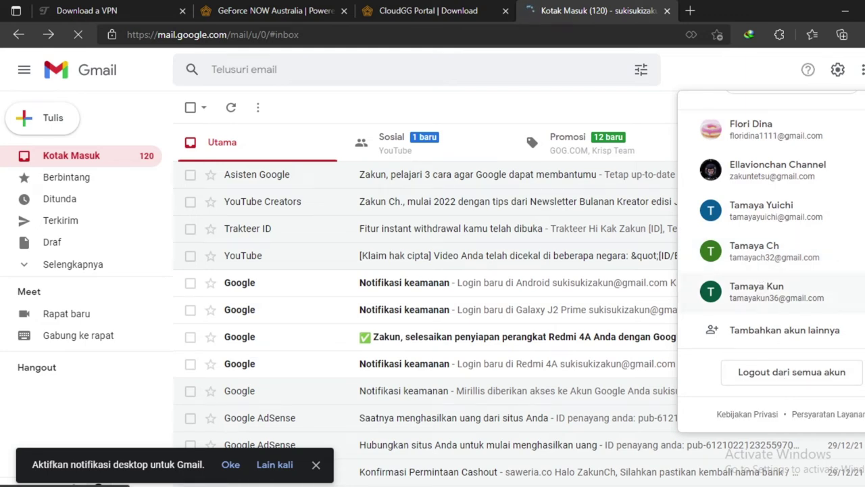
scroll(763, 261, up, 2)
scroll(771, 271, down, 2)
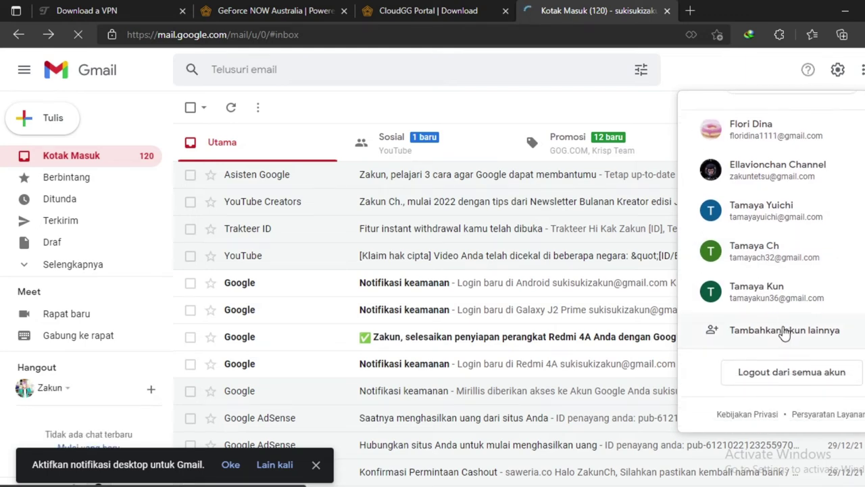
click(730, 328)
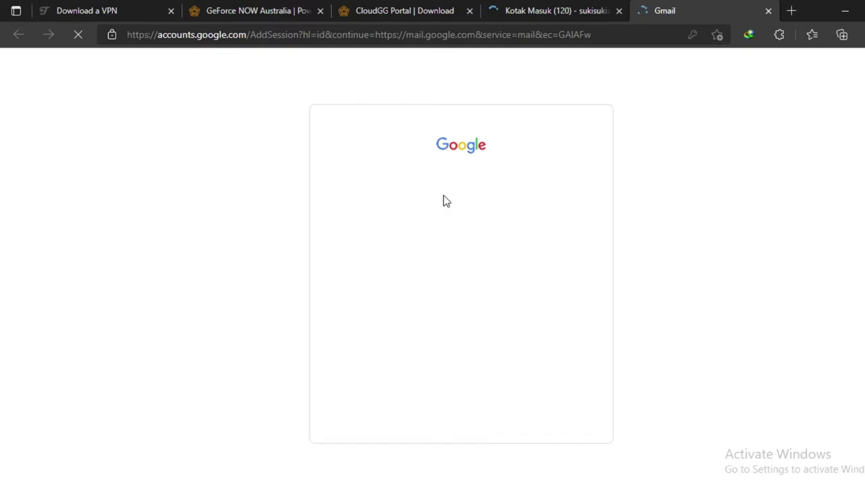
Replace the prefilled e-mail with the other account's saved address and continue
click(430, 247)
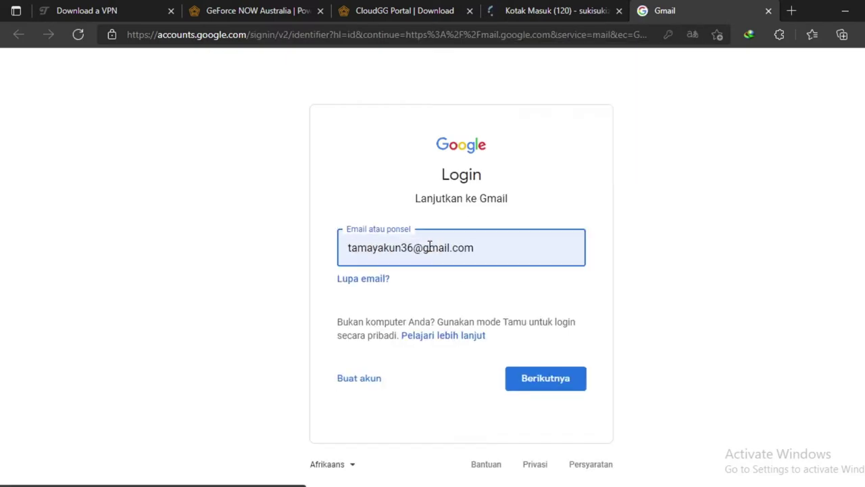
triple_click(430, 248)
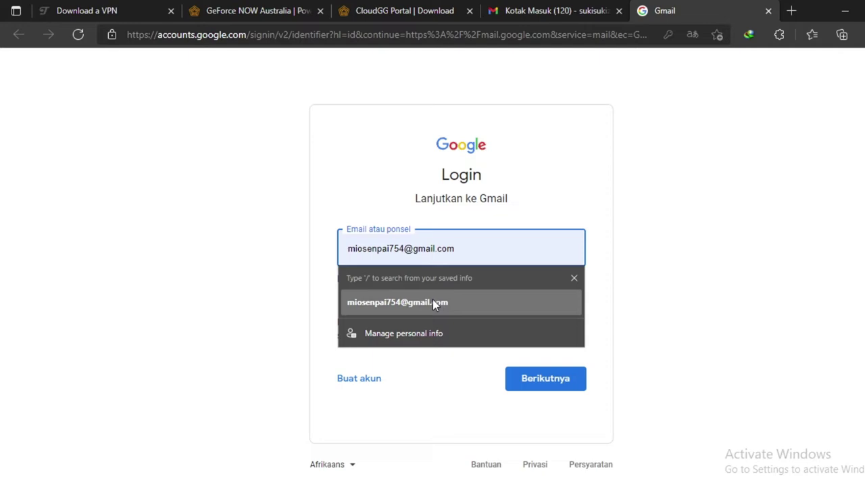
click(432, 302)
click(554, 372)
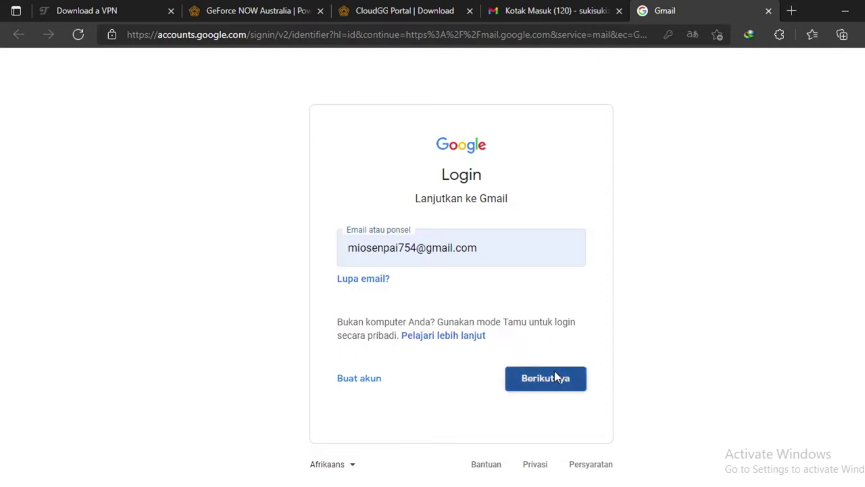
Enter the account password and retype it after it is rejected as wrong
click(437, 262)
key(ctrl+v)
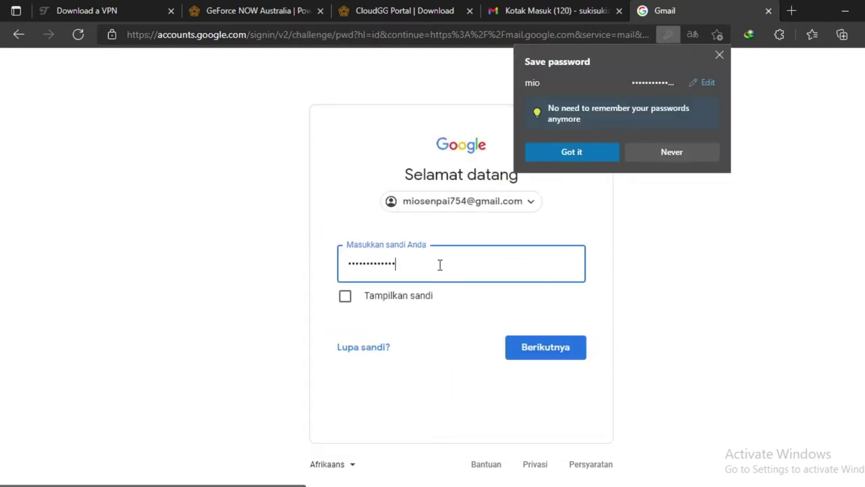
click(540, 346)
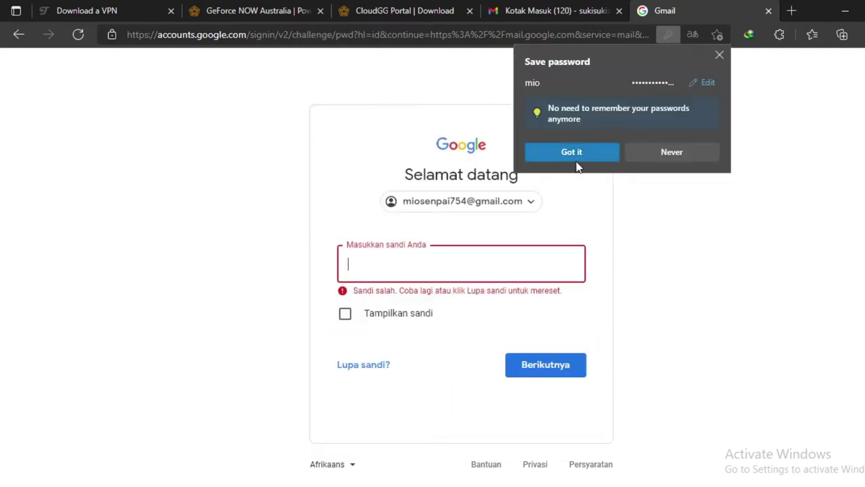
click(487, 246)
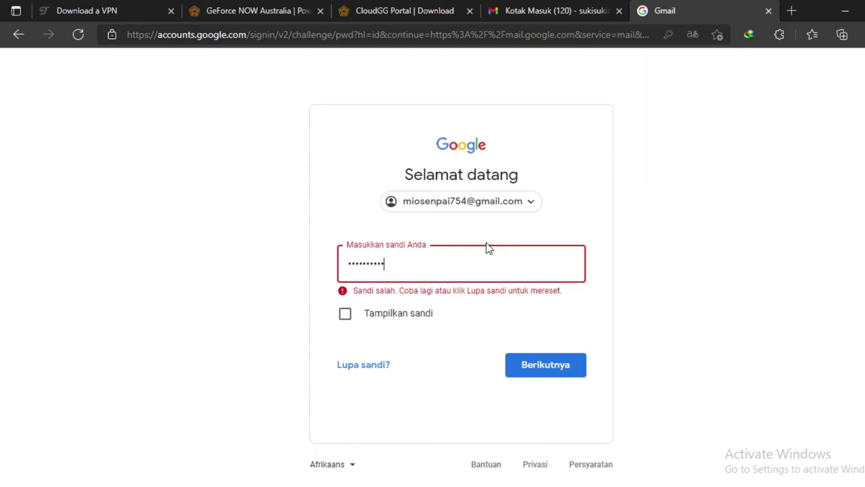
key(Return)
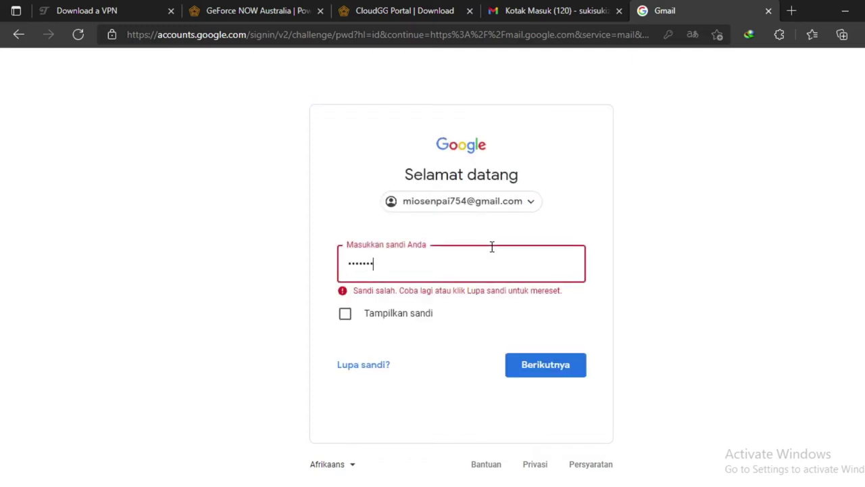
Finish the Google sign-in, skipping password saving and the account recovery suggestions
key(Return)
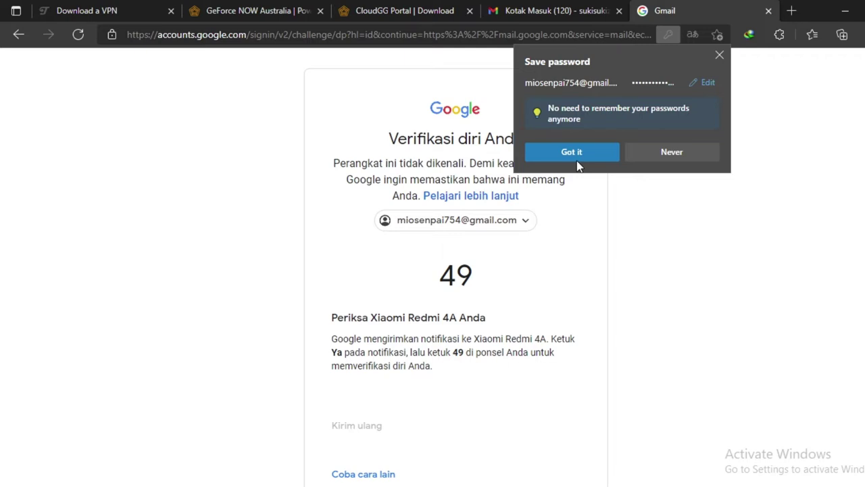
click(575, 163)
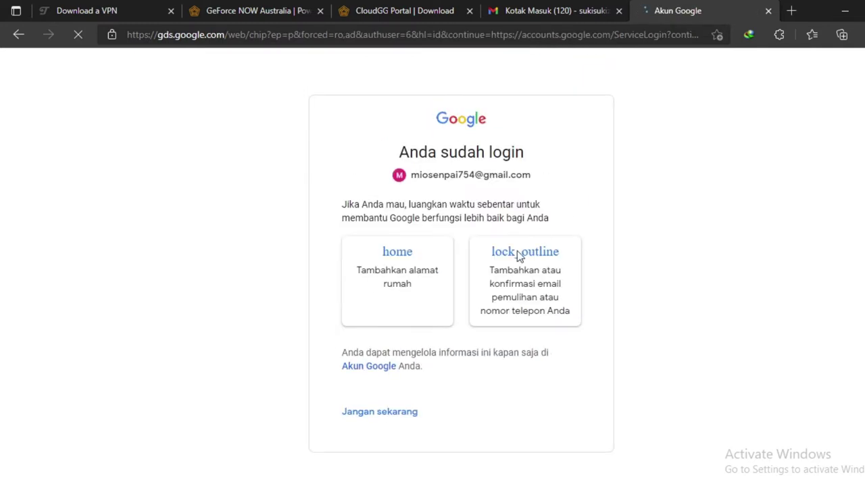
click(401, 419)
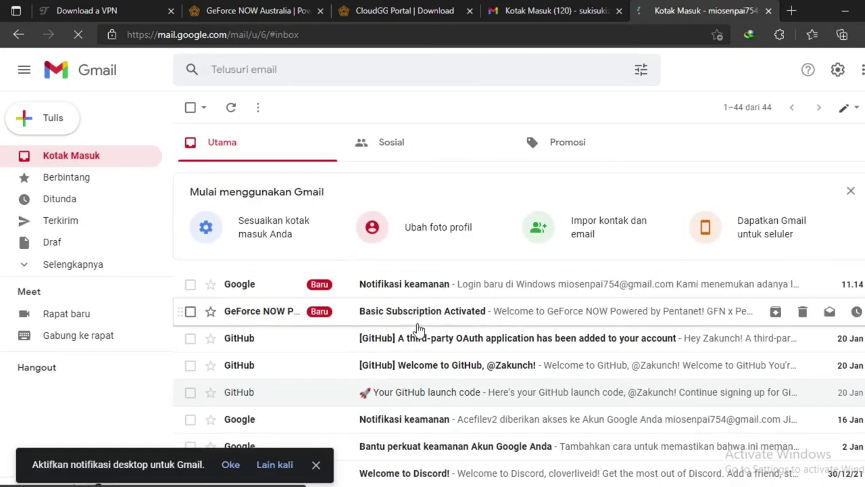
Read the Basic Subscription Activated email, then close the email and Gmail inbox tabs
click(419, 323)
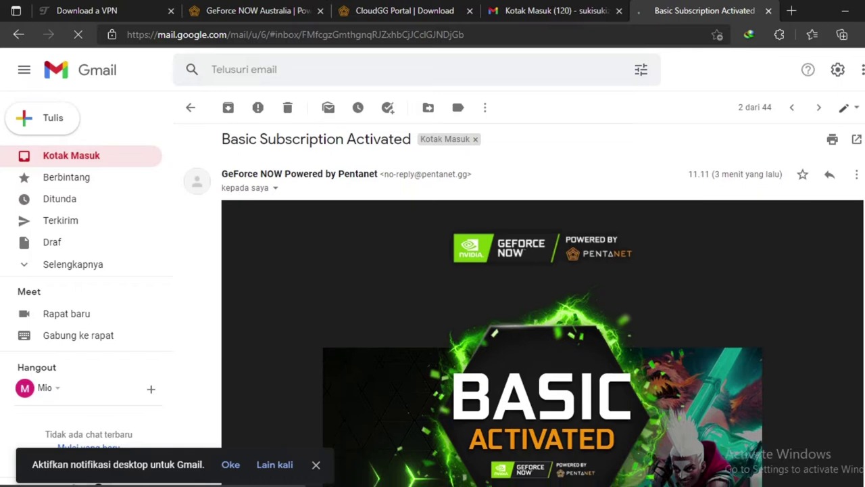
scroll(761, 299, down, 2)
scroll(542, 304, down, 5)
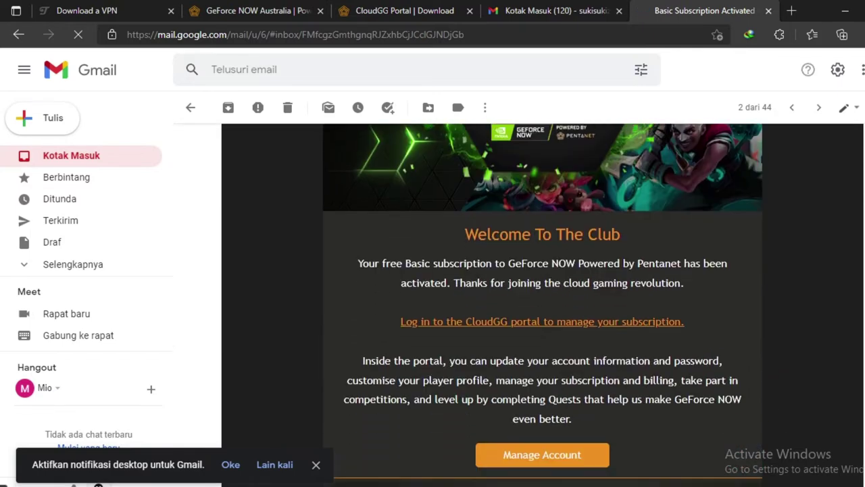
scroll(542, 305, down, 10)
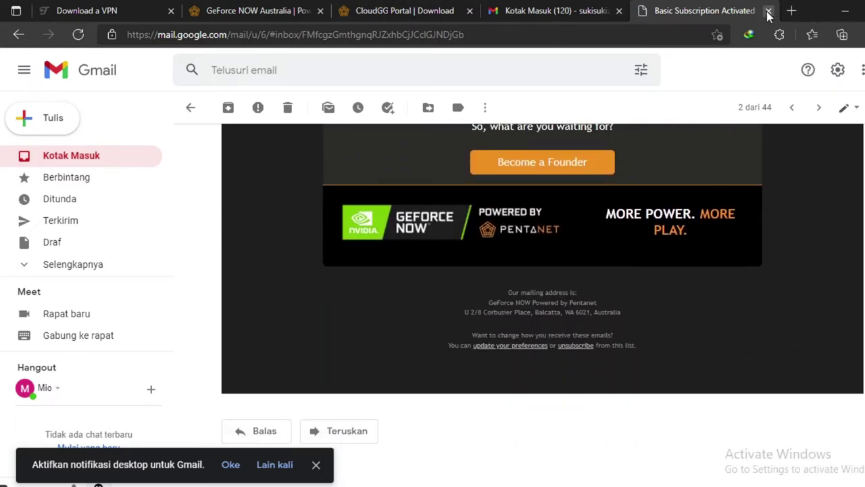
click(768, 13)
click(526, 110)
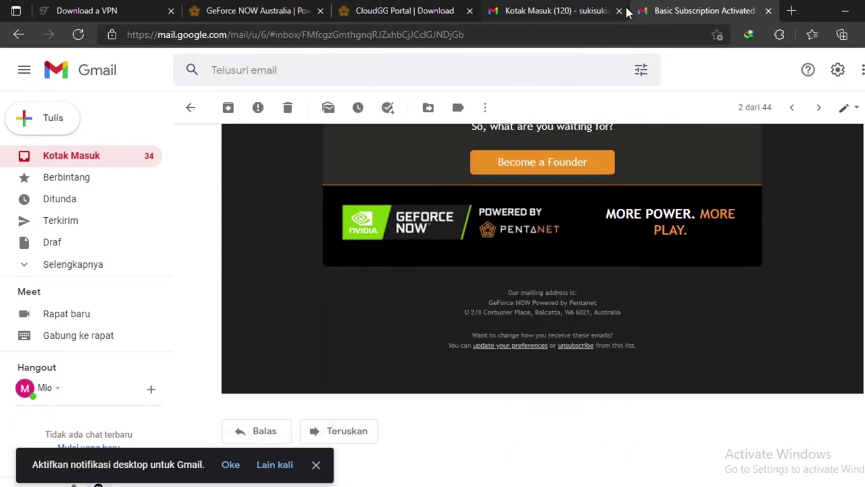
click(665, 11)
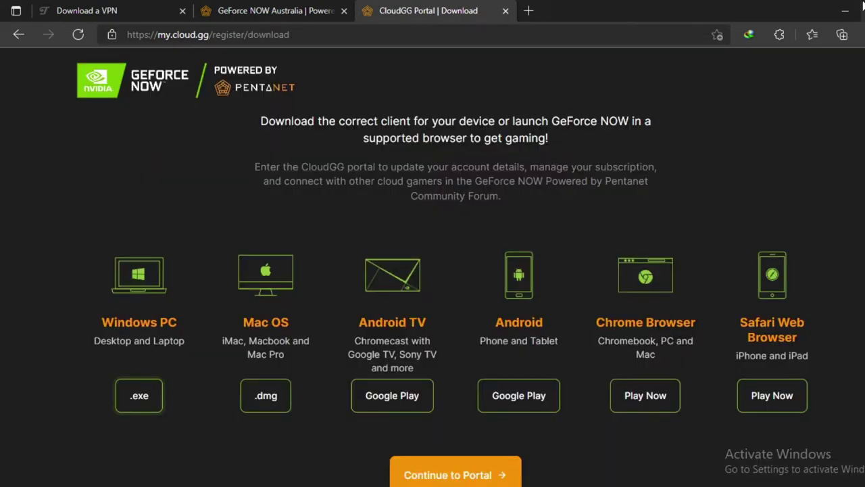
Minimize the browser and log out of GeForce NOW from the profile menu
click(846, 6)
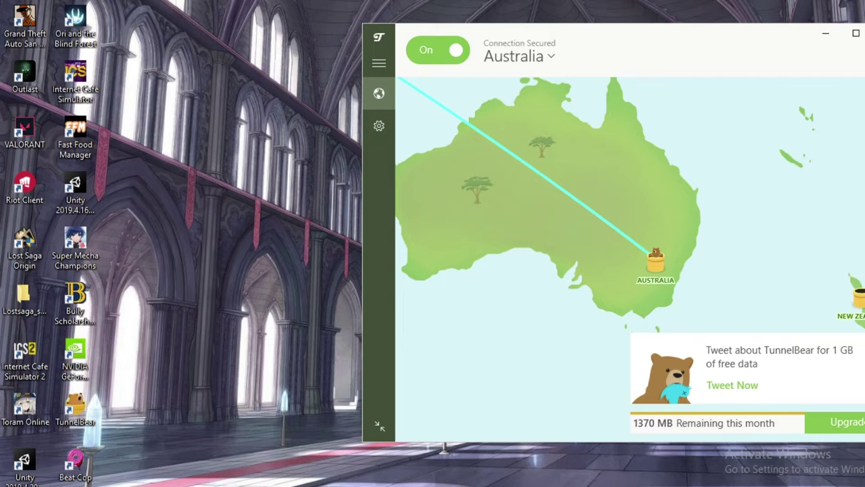
click(803, 485)
mouse_move(790, 465)
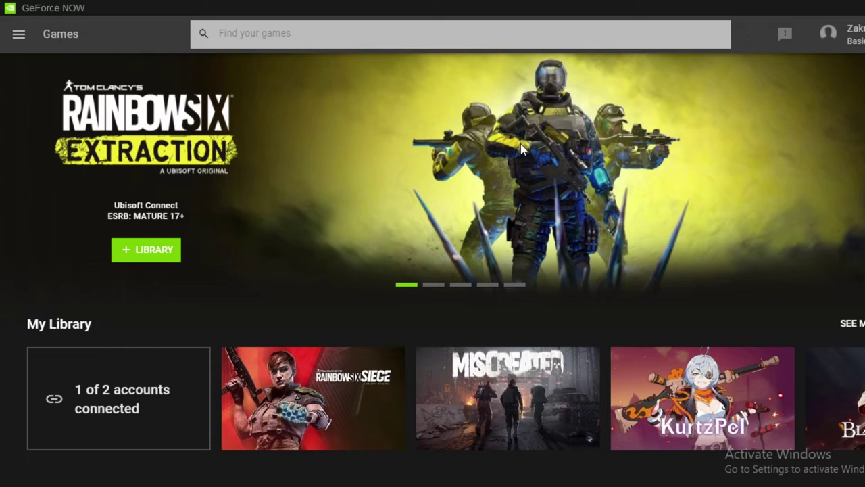
click(845, 34)
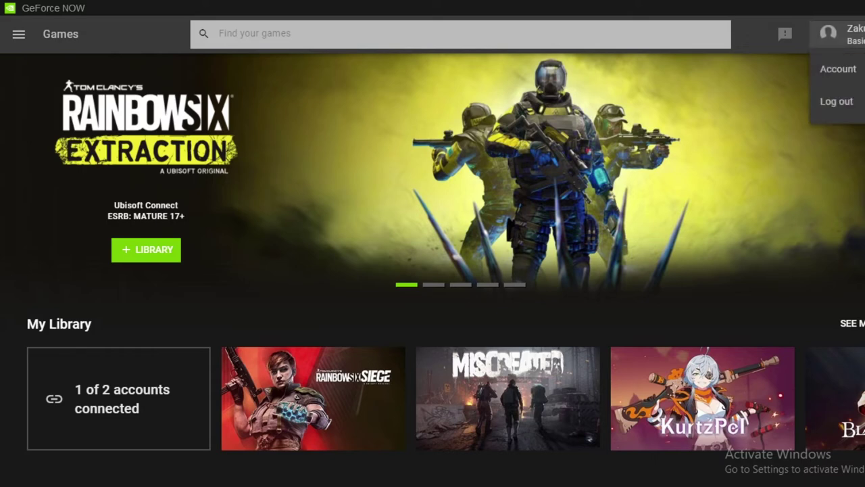
click(860, 112)
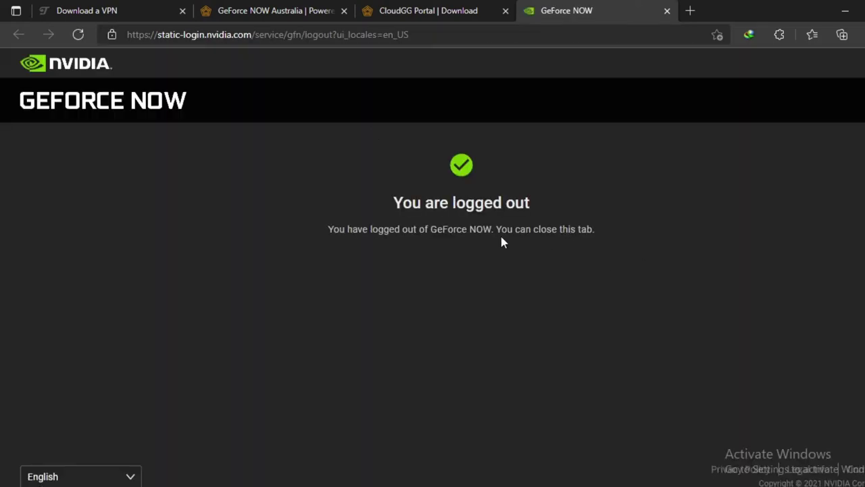
Start a new GeForce NOW login with Pentanet as the provider
click(667, 10)
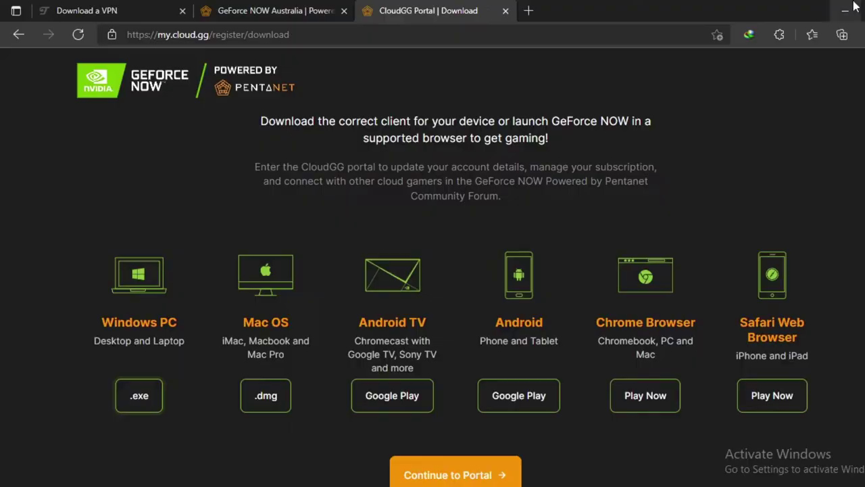
click(845, 10)
click(856, 33)
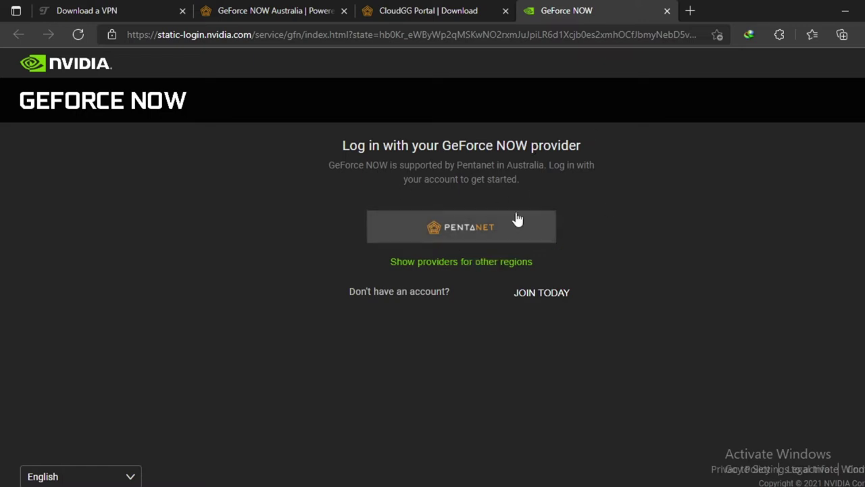
click(453, 236)
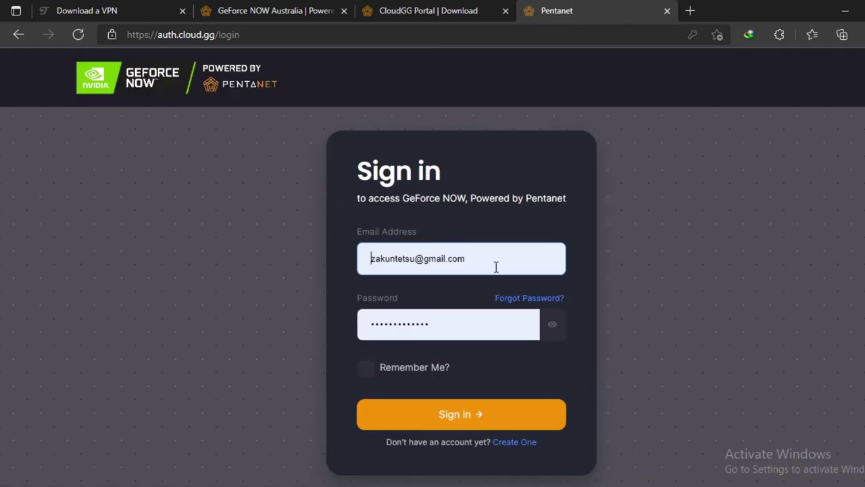
Sign in with the other saved Pentanet account's e-mail and password, confirming the VPN is on Australia
click(496, 267)
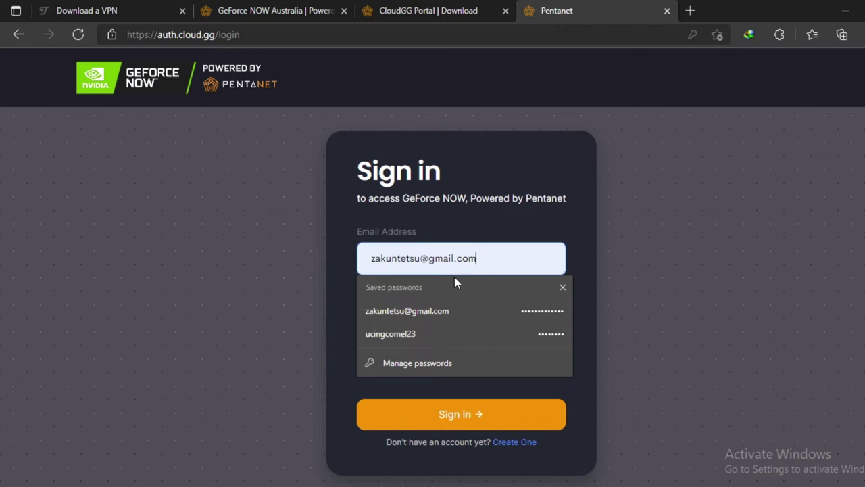
key(BackSpace)
key(BackSpace)
key(BackSpace)
key(BackSpace)
key(BackSpace)
key(BackSpace)
key(BackSpace)
key(BackSpace)
key(BackSpace)
key(BackSpace)
key(BackSpace)
key(BackSpace)
key(BackSpace)
key(BackSpace)
key(BackSpace)
key(BackSpace)
key(BackSpace)
key(BackSpace)
key(BackSpace)
key(BackSpace)
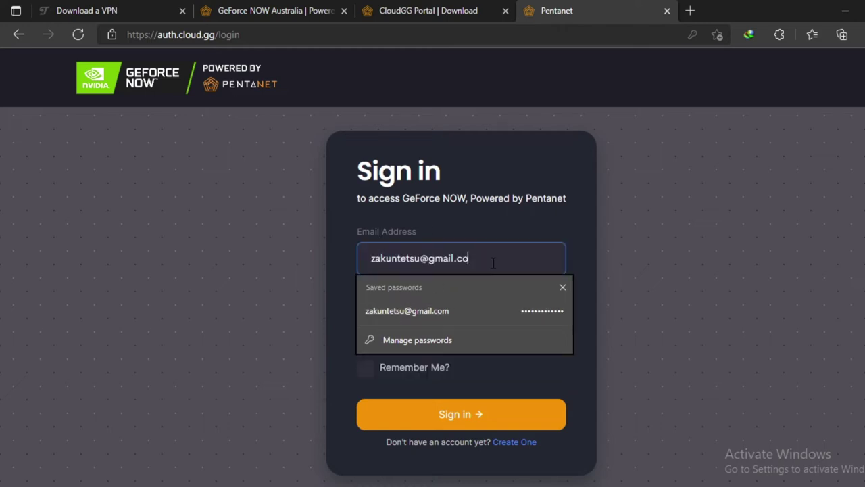
text(mio)
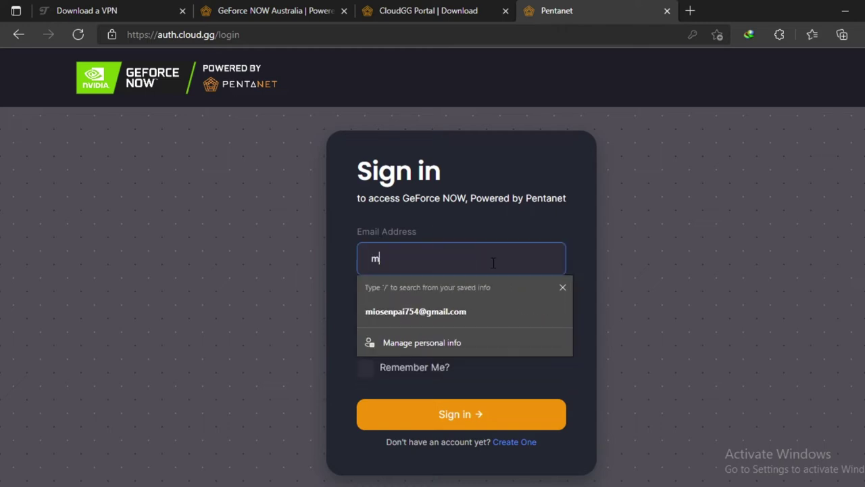
click(448, 313)
double_click(448, 317)
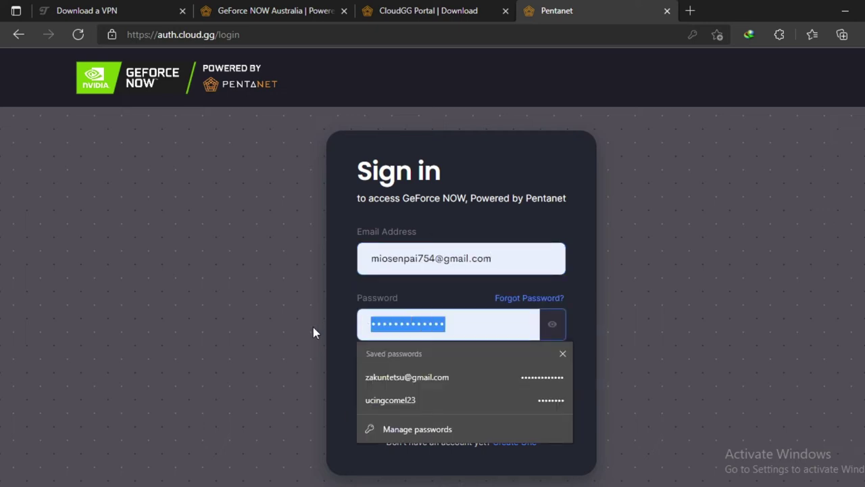
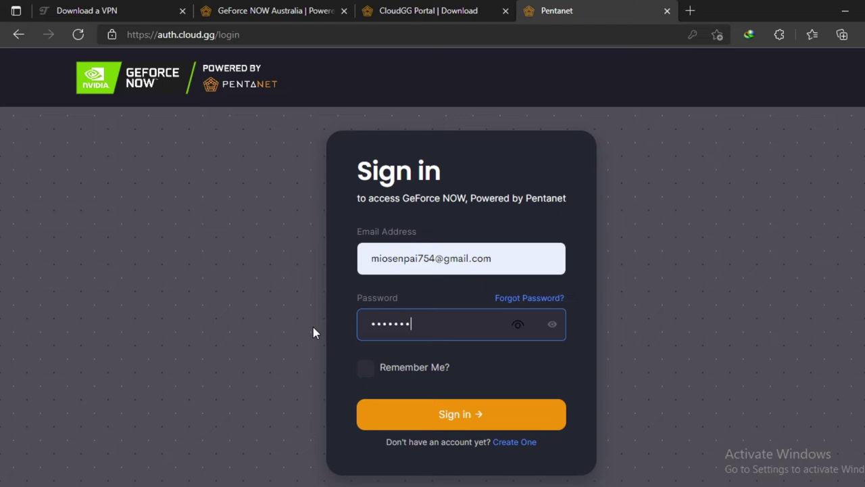
click(439, 411)
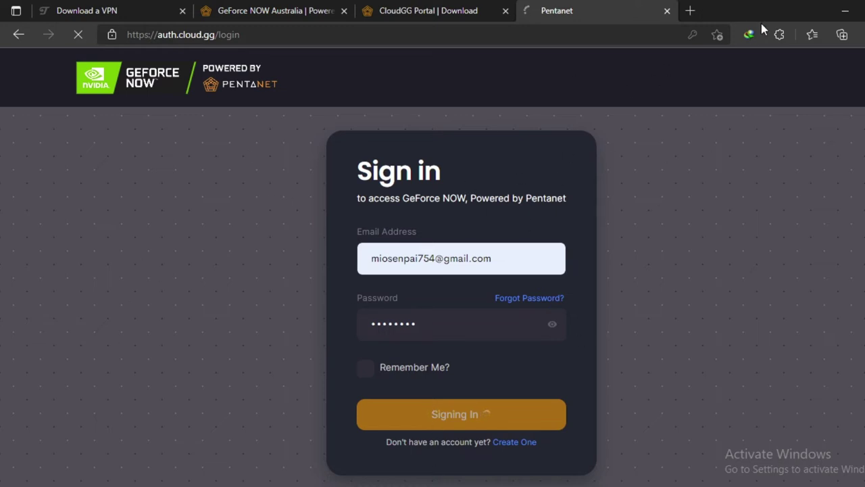
key(alt+Tab)
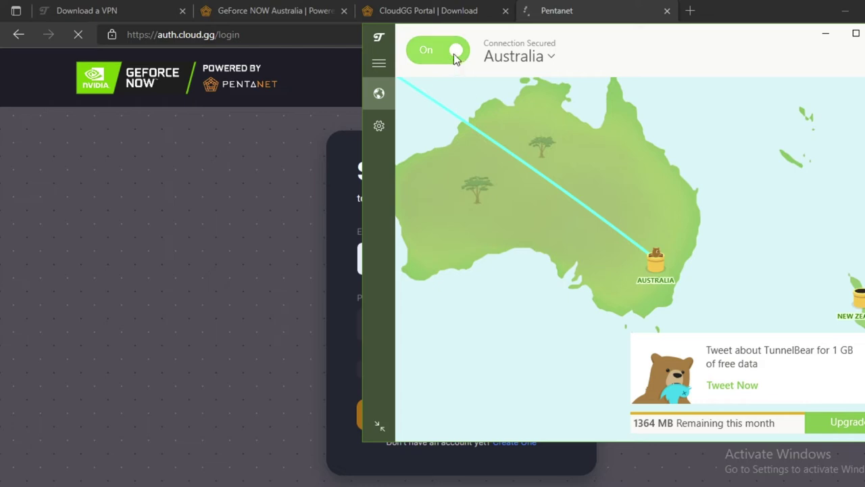
key(alt+Tab)
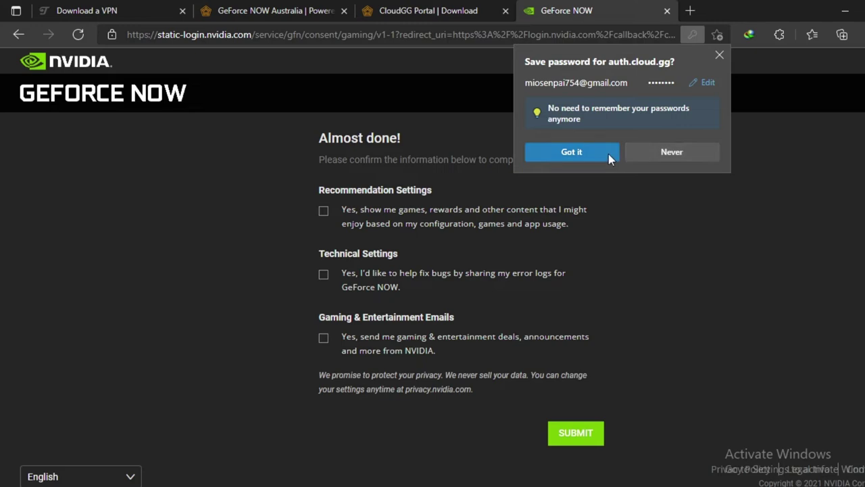
Submit the Almost done consent form, close the logged-in tab and return to GeForce NOW
click(610, 153)
click(591, 432)
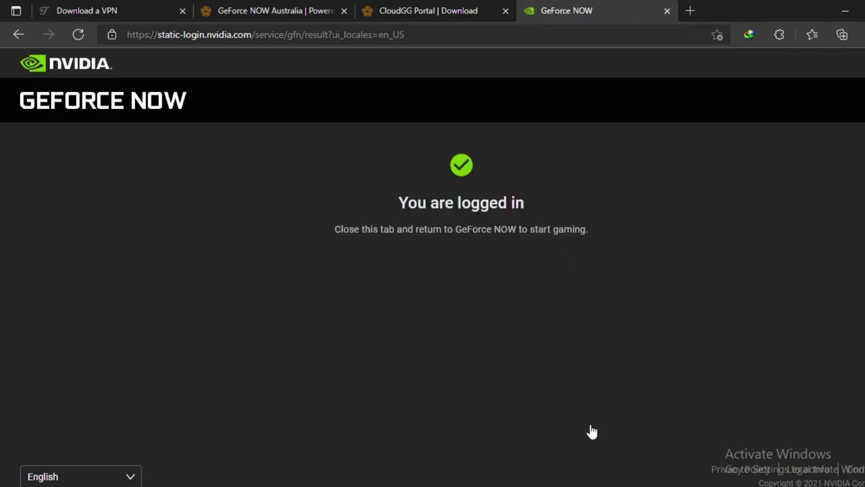
click(666, 12)
click(845, 11)
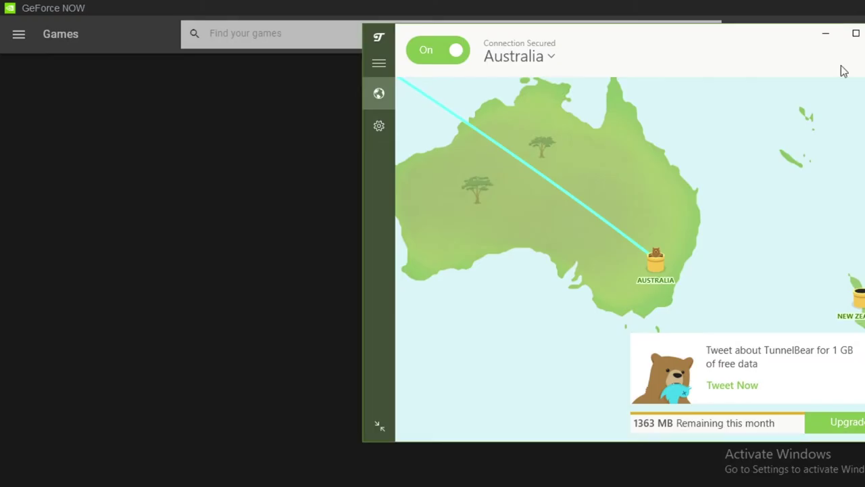
click(313, 20)
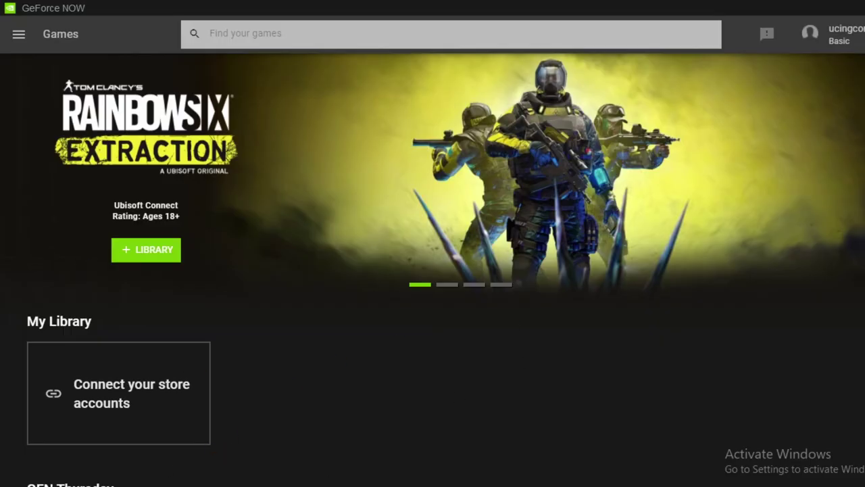
Browse the Games page to locate the Free-to-Play row
key(alt+Tab)
scroll(628, 241, down, 5)
scroll(433, 271, up, 1)
scroll(433, 270, down, 1)
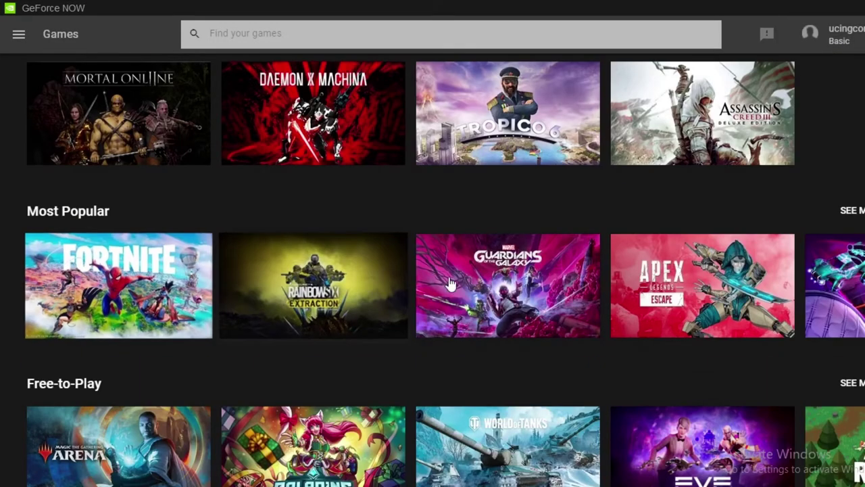
scroll(432, 270, down, 3)
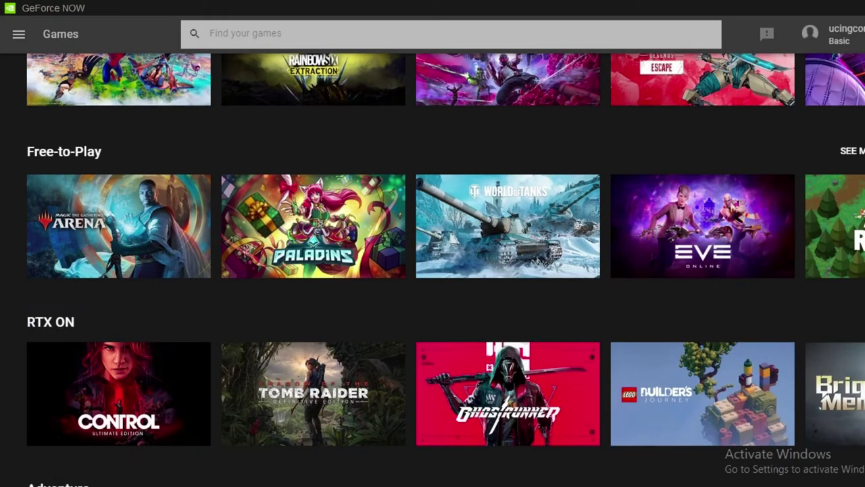
scroll(432, 271, up, 1)
scroll(433, 270, down, 2)
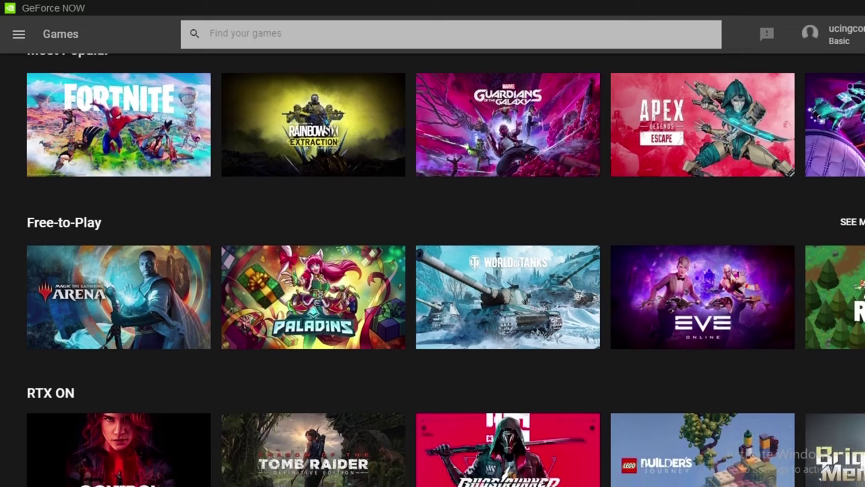
scroll(432, 270, down, 1)
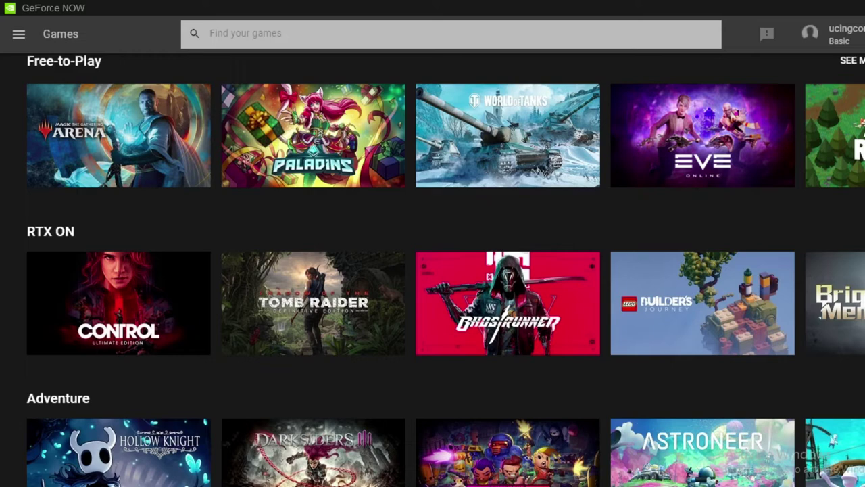
mouse_move(344, 353)
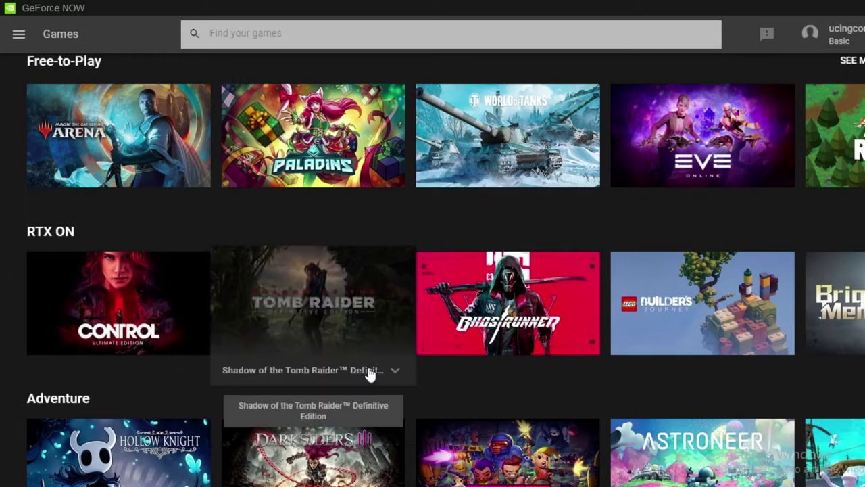
scroll(830, 331, up, 7)
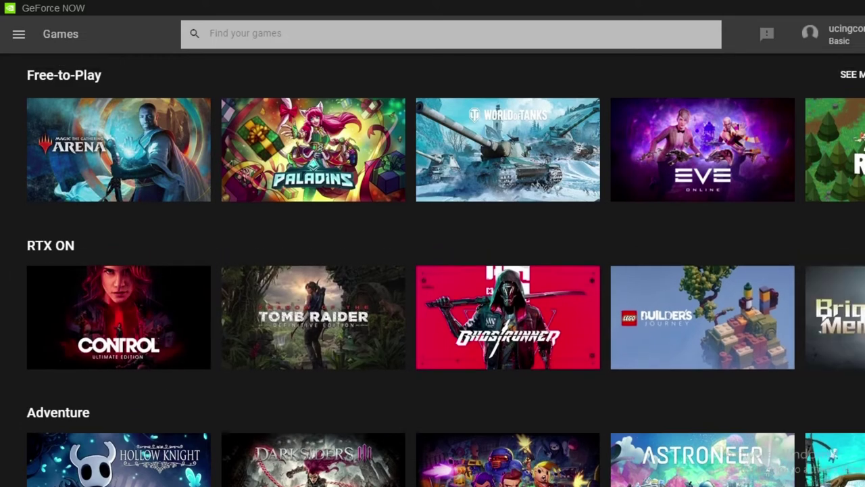
scroll(446, 270, up, 4)
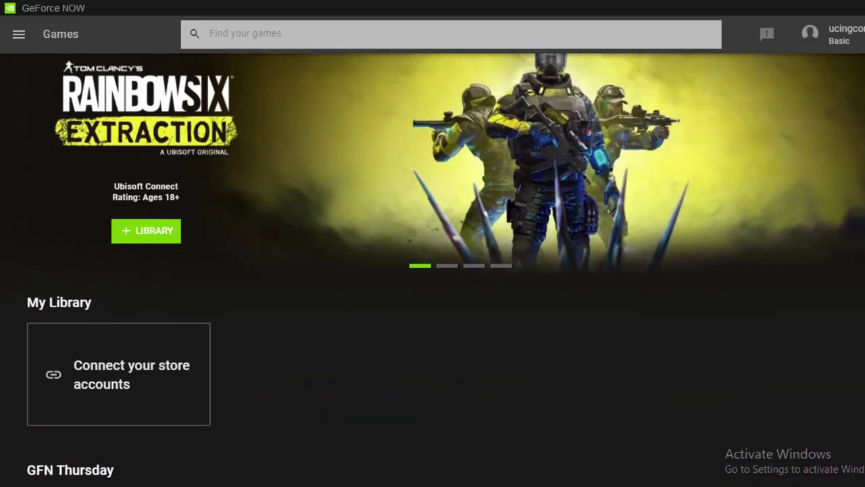
scroll(433, 270, down, 4)
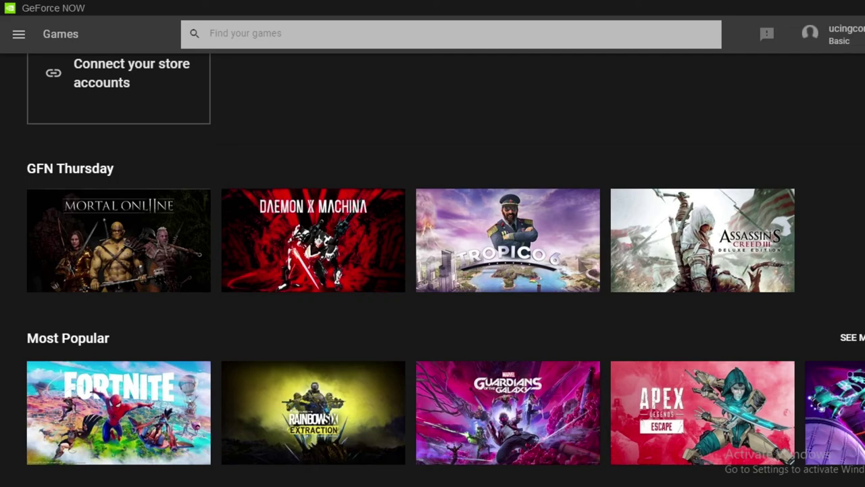
scroll(432, 270, down, 5)
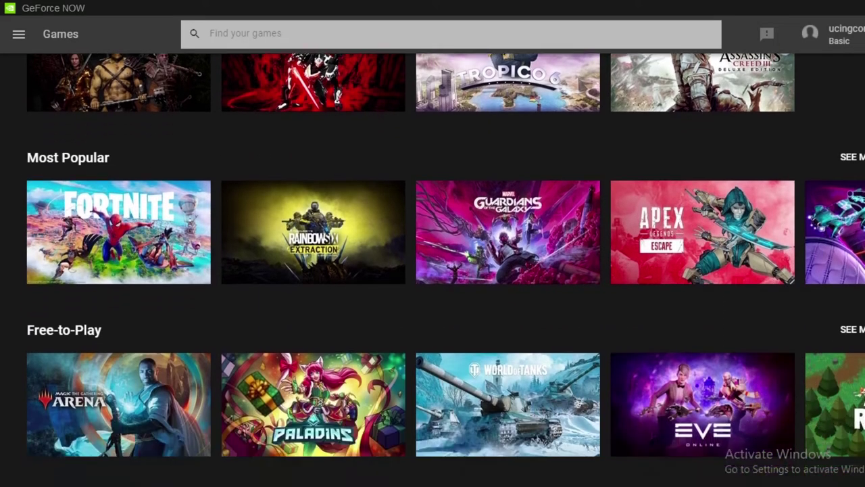
scroll(432, 271, down, 1)
scroll(432, 270, up, 1)
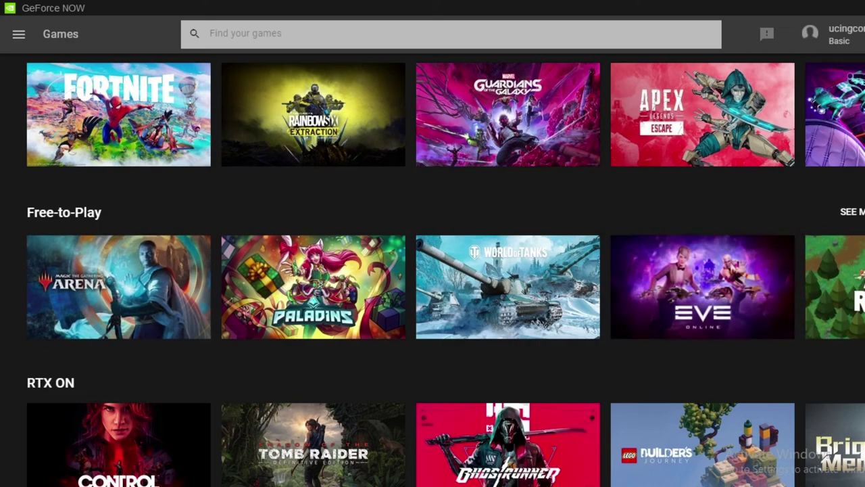
Page the Free-to-Play carousel to Apex Legends and open its game details
click(855, 299)
click(854, 299)
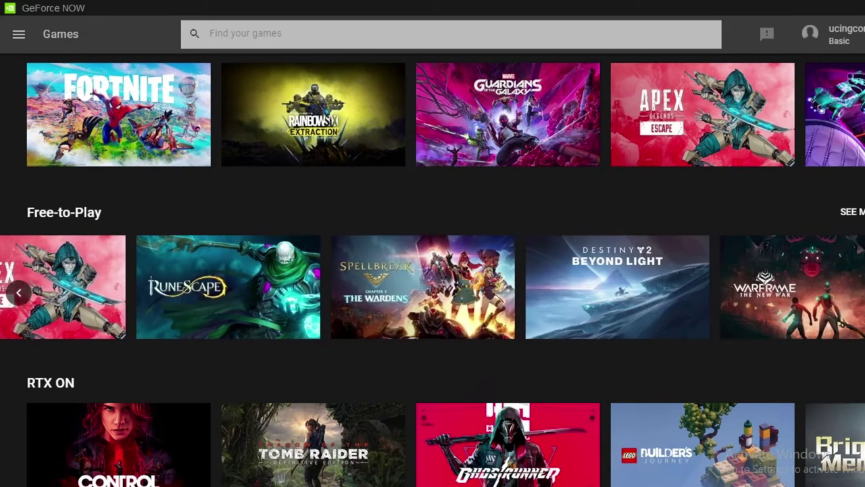
click(25, 295)
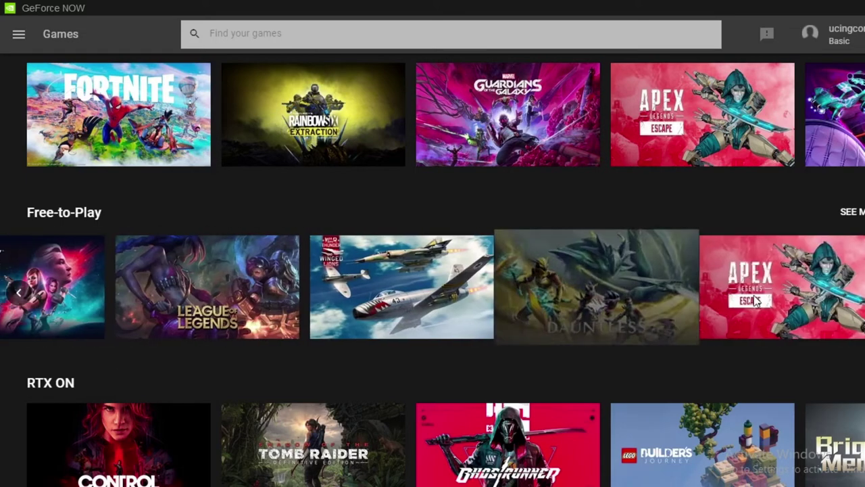
click(789, 337)
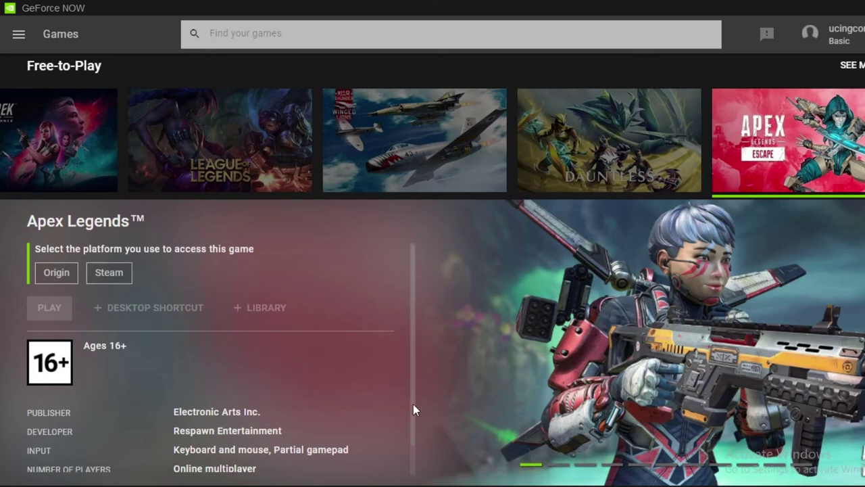
Choose Steam as the Apex Legends platform and press PLAY
click(111, 278)
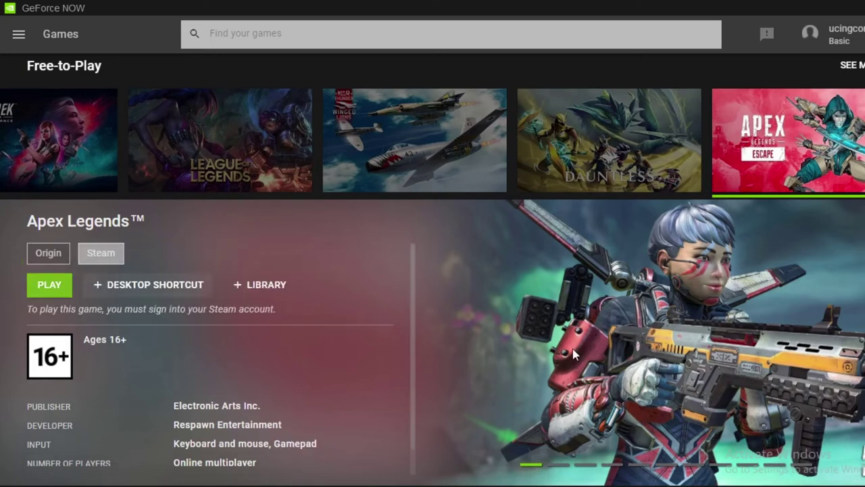
click(49, 284)
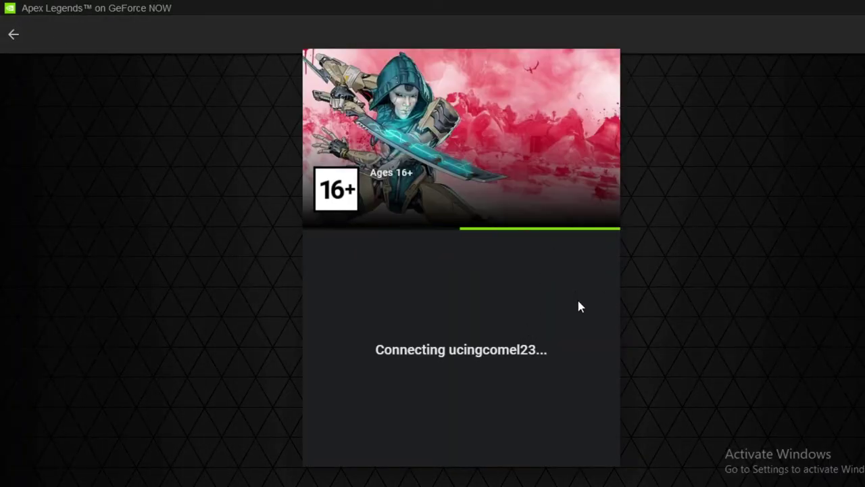
Back out of the Apex Legends launch and confirm QUIT
click(13, 34)
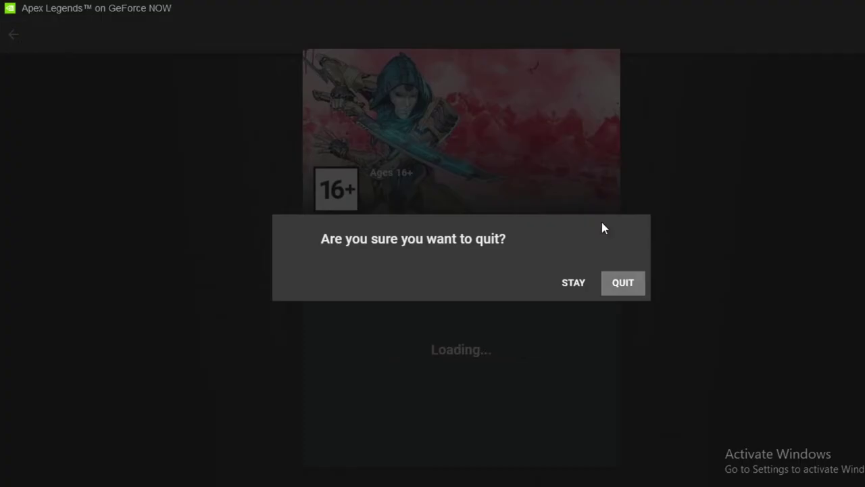
click(615, 281)
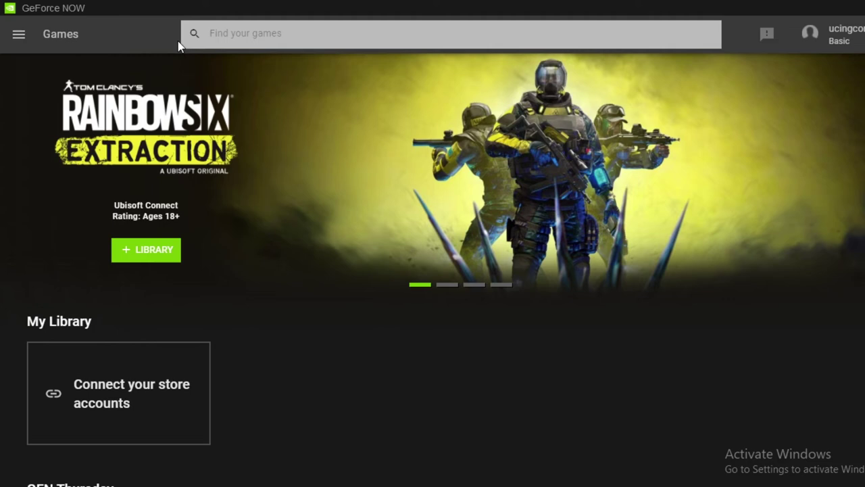
Set the Server Location in GeForce NOW settings to AU West 1
click(15, 38)
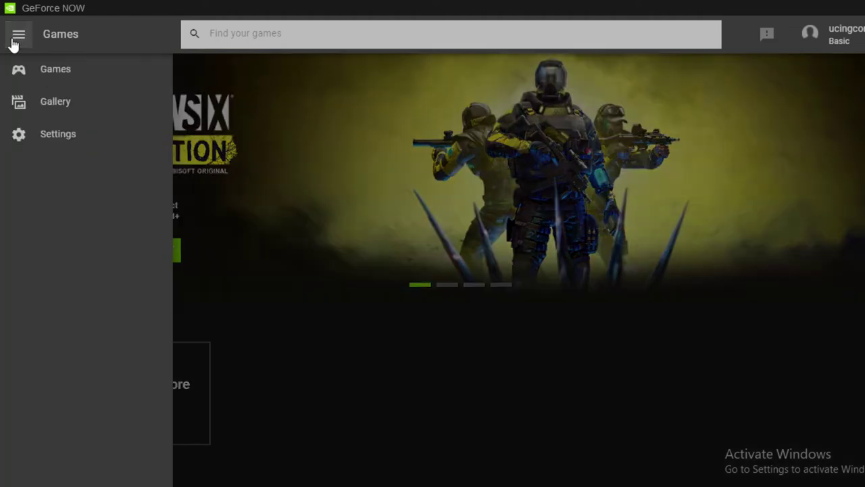
click(74, 134)
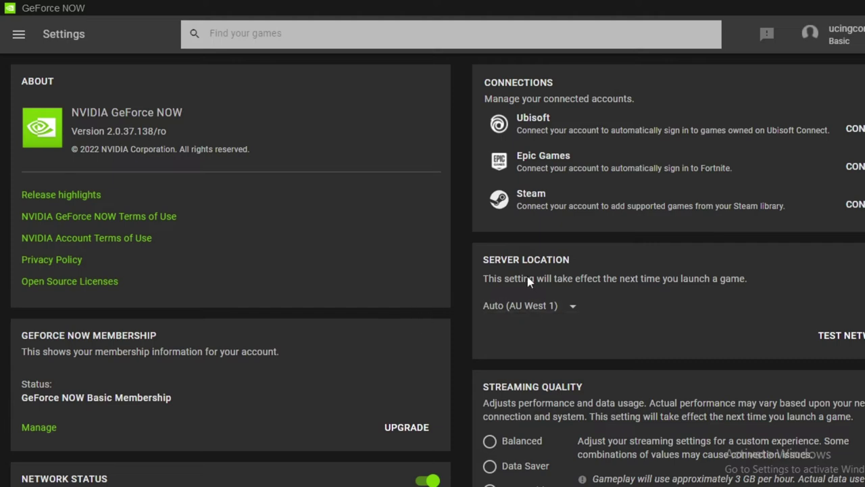
click(533, 305)
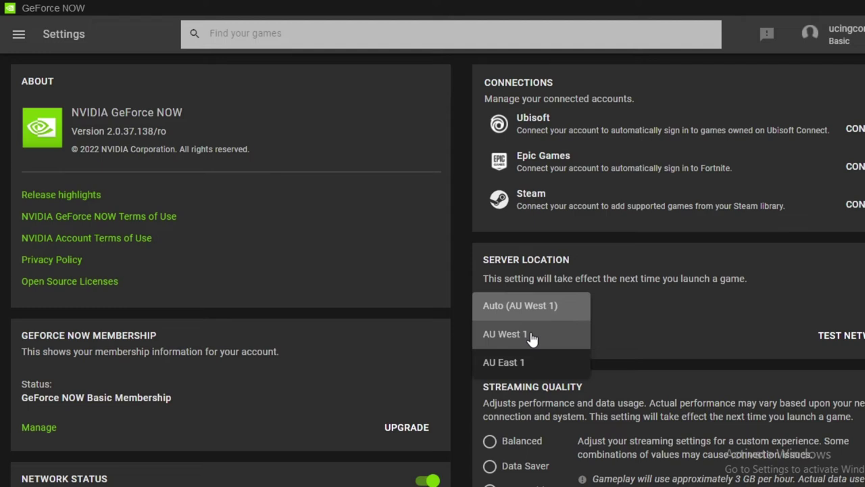
click(532, 336)
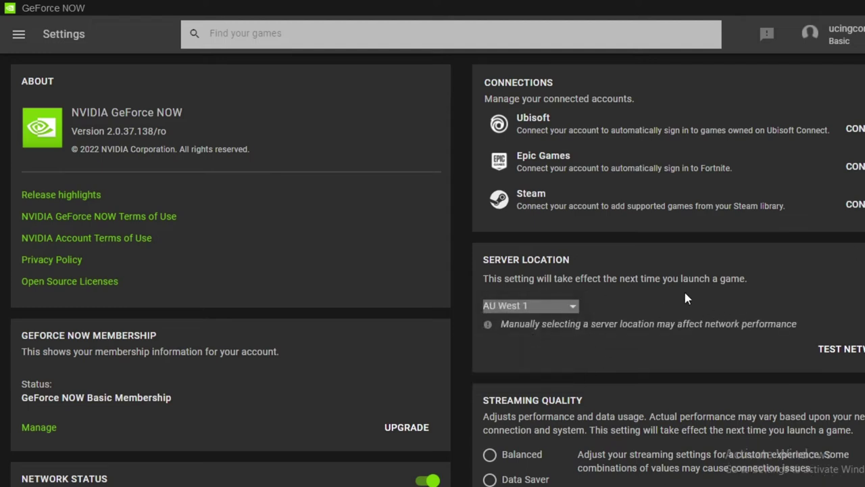
Turn the TunnelBear VPN off and dismiss its window
key(alt+Tab)
click(459, 54)
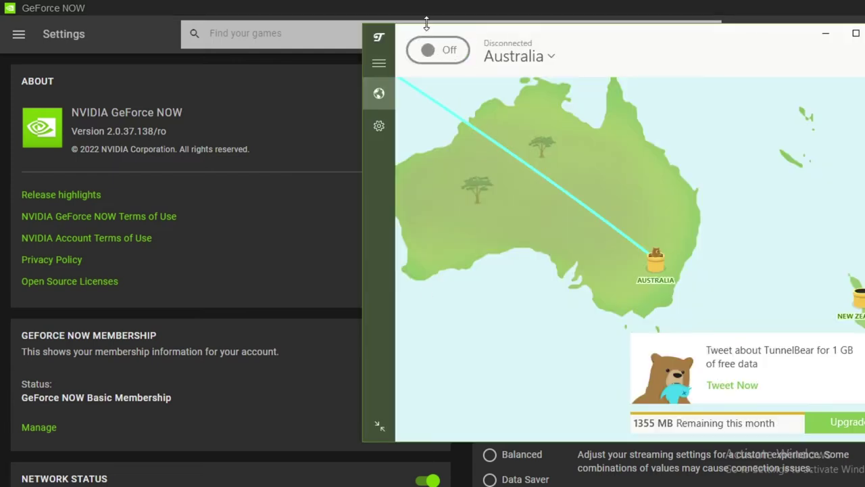
click(324, 5)
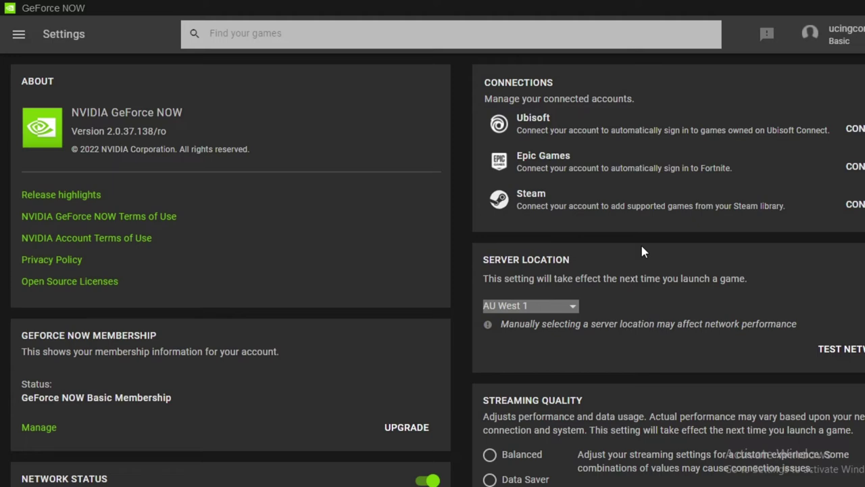
click(849, 353)
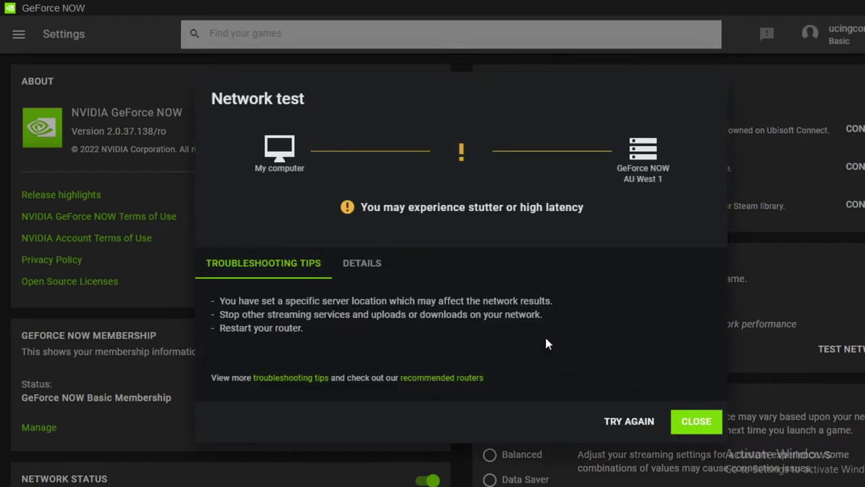
click(362, 267)
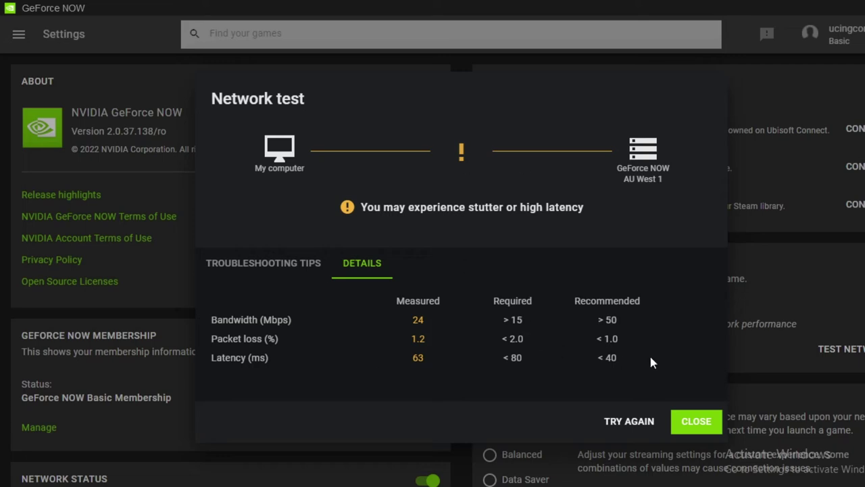
click(701, 421)
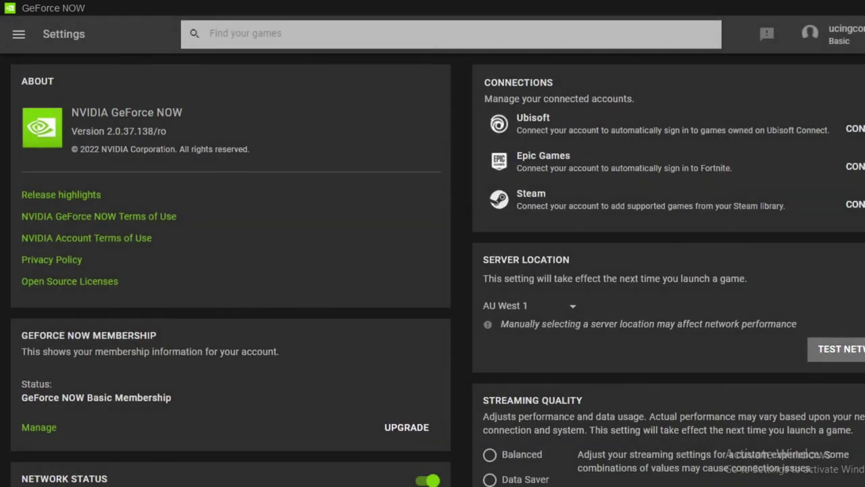
Compare Balanced, Data Saver and Competitive presets, then settle on Custom streaming quality
scroll(438, 270, down, 4)
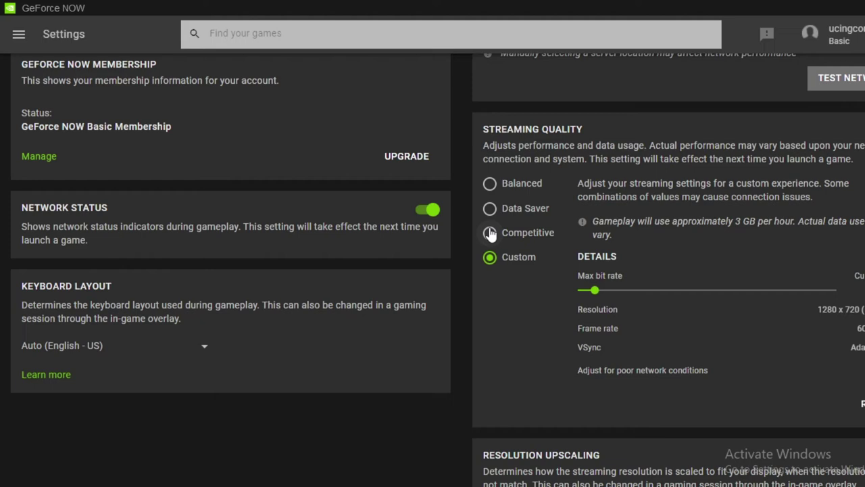
click(490, 186)
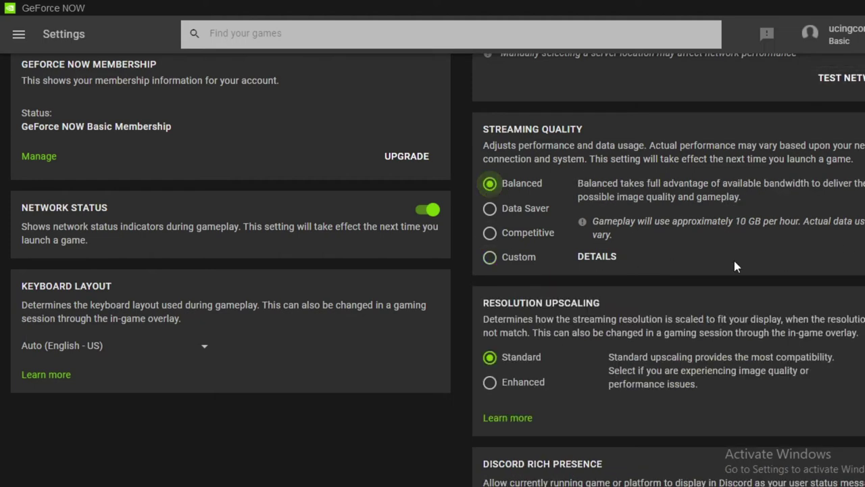
click(755, 258)
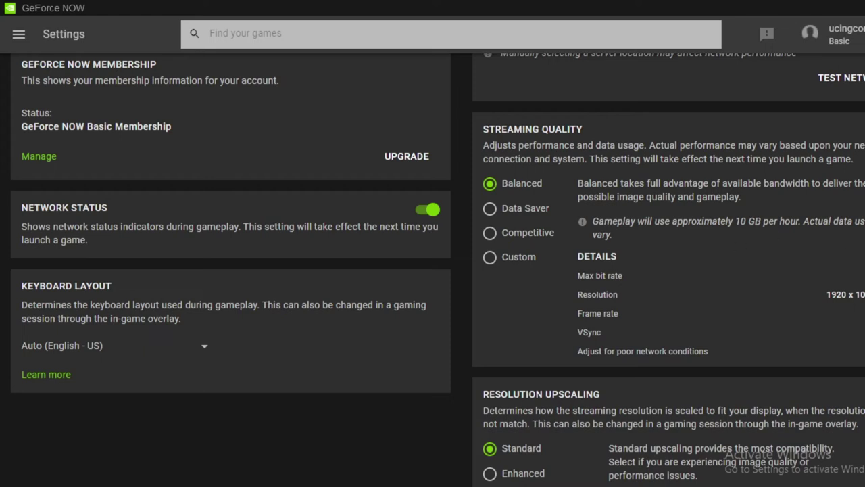
click(491, 209)
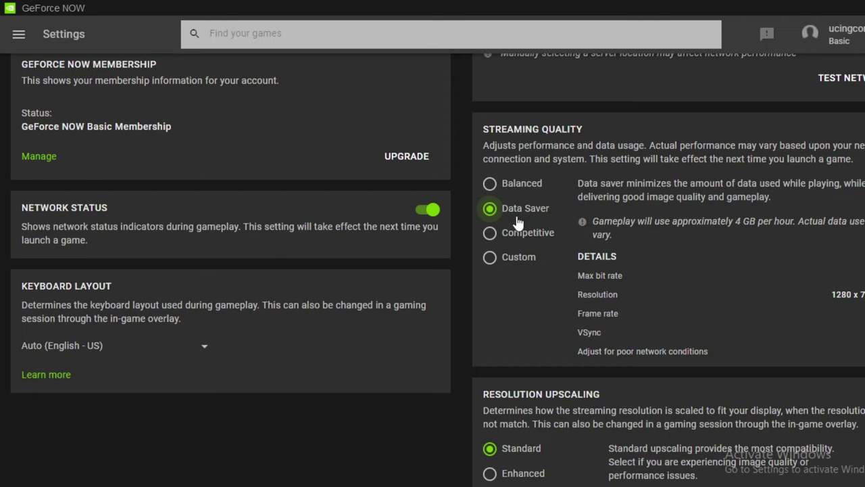
click(492, 235)
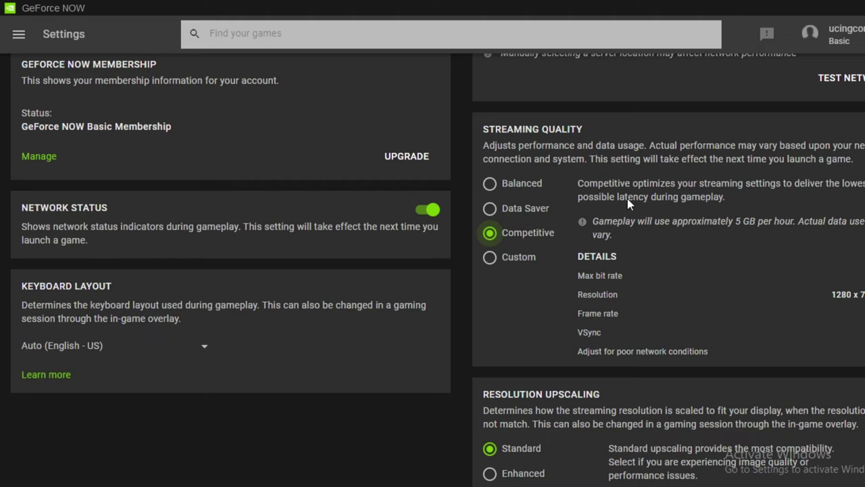
click(490, 257)
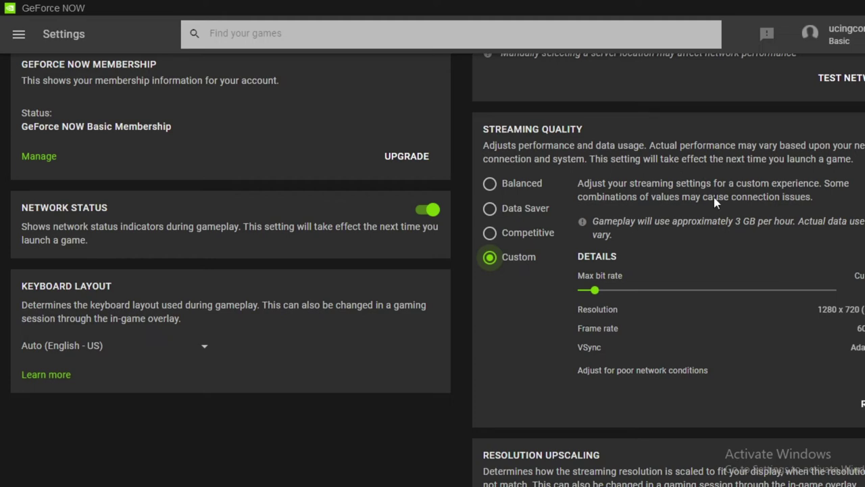
scroll(637, 181, down, 3)
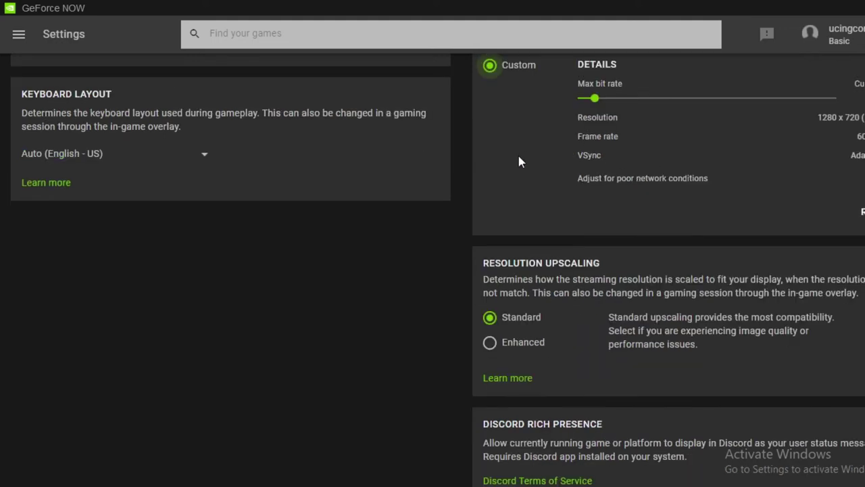
Go to Games, then the empty Gallery, then back to Games showing My Library
click(19, 35)
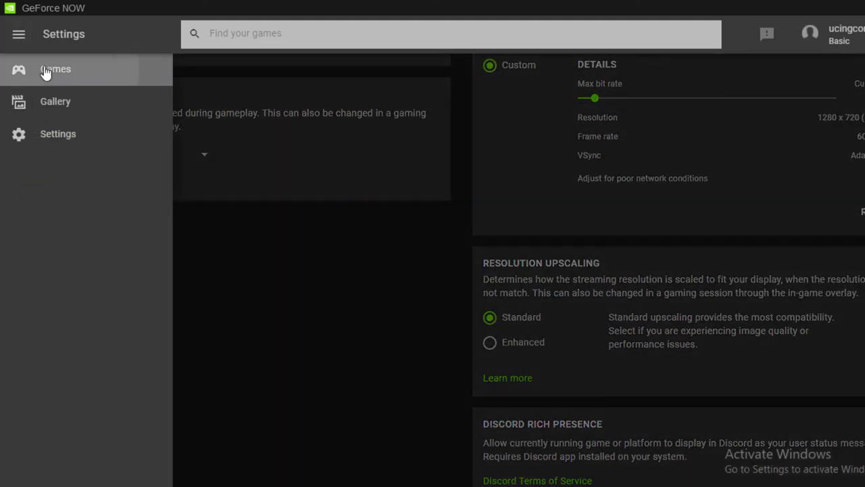
click(43, 70)
click(18, 35)
click(43, 105)
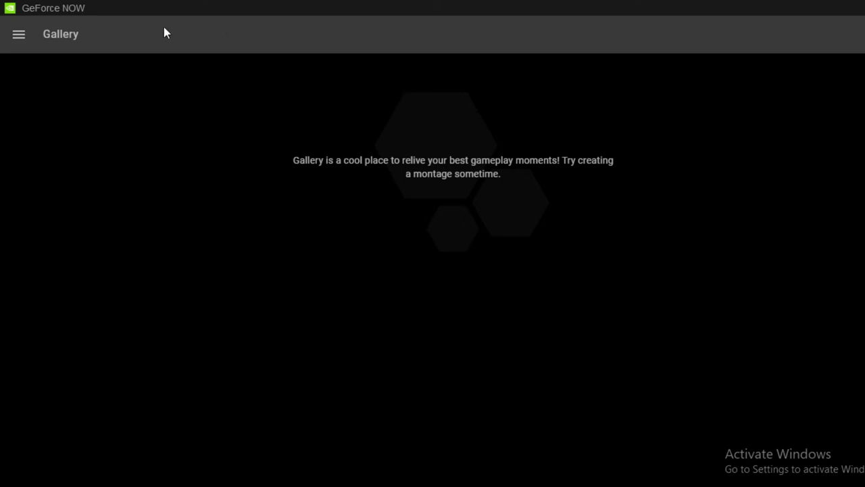
click(20, 36)
click(35, 68)
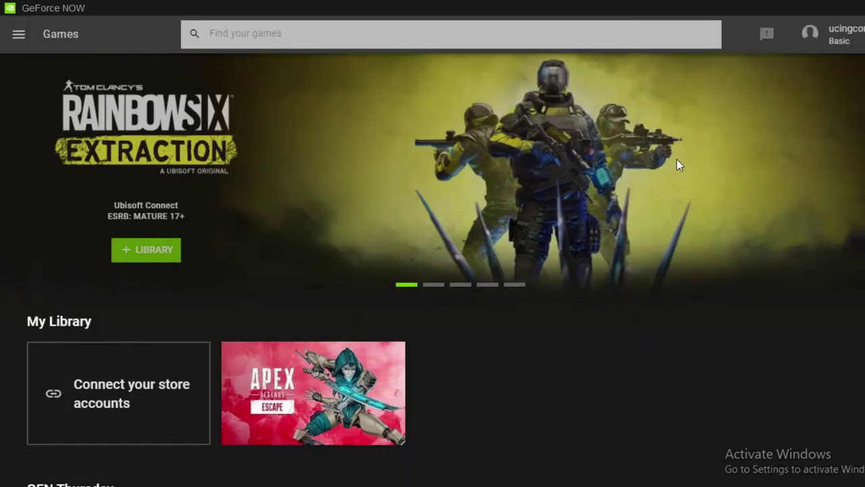
Connect the TunnelBear VPN to Australia and return to the GeForce NOW Games page
mouse_move(162, 484)
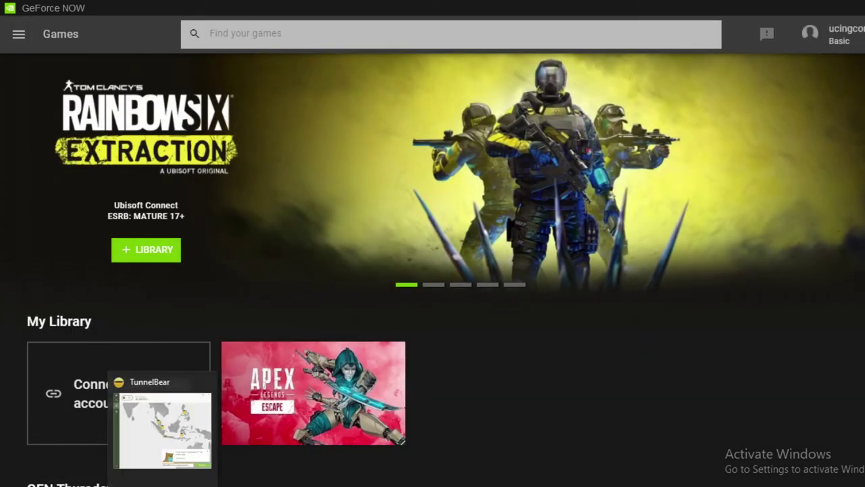
click(162, 430)
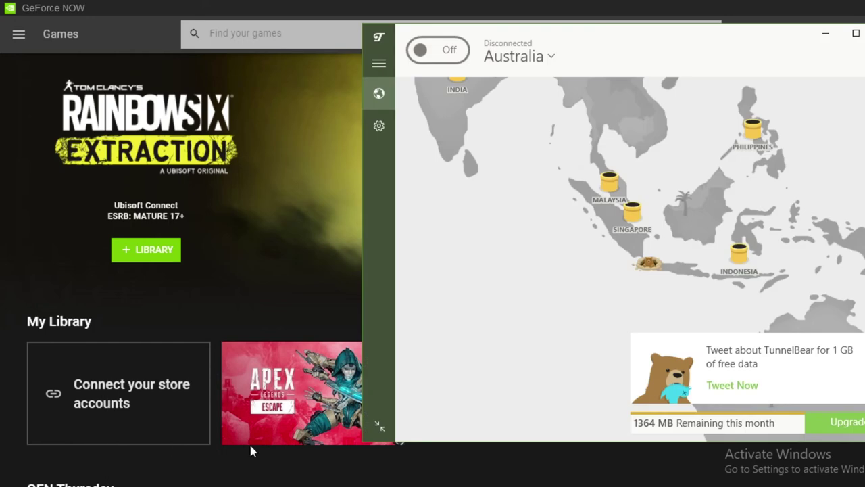
click(450, 52)
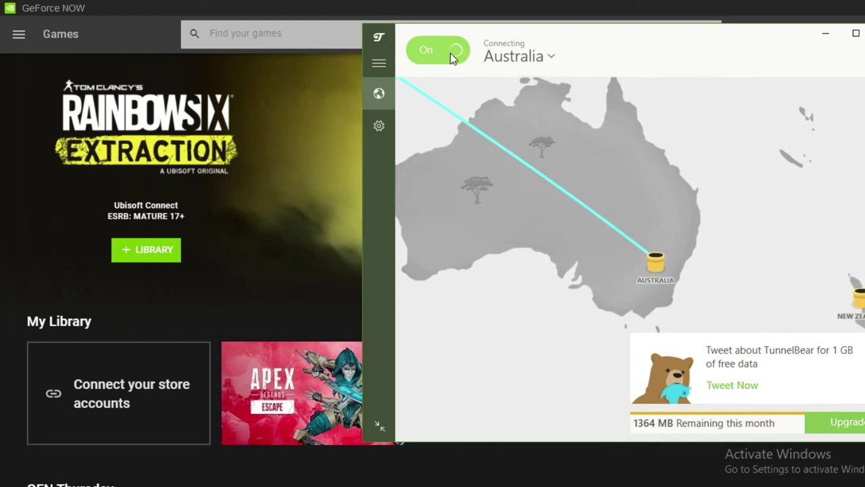
click(300, 6)
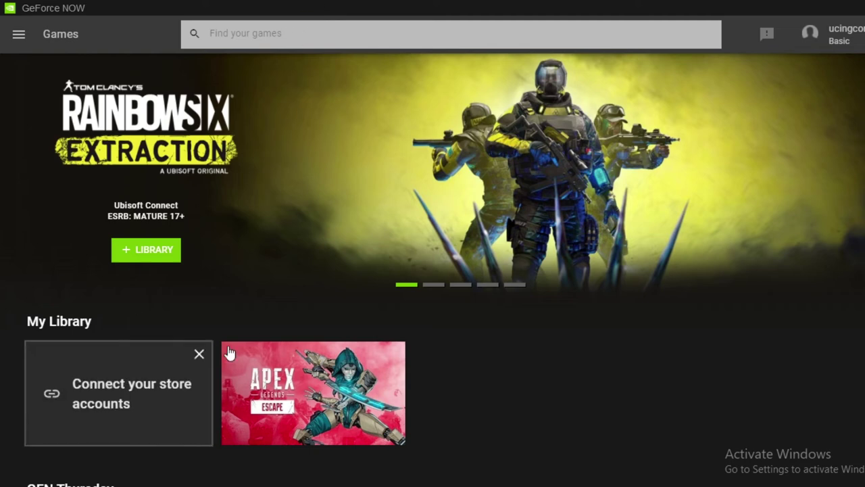
Launch Apex Legends in GeForce NOW using its Steam store version
click(328, 460)
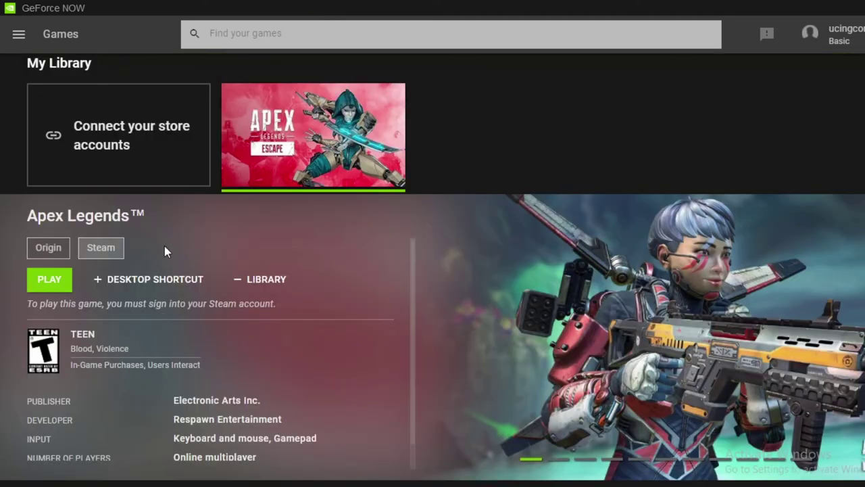
click(56, 251)
click(90, 248)
click(42, 284)
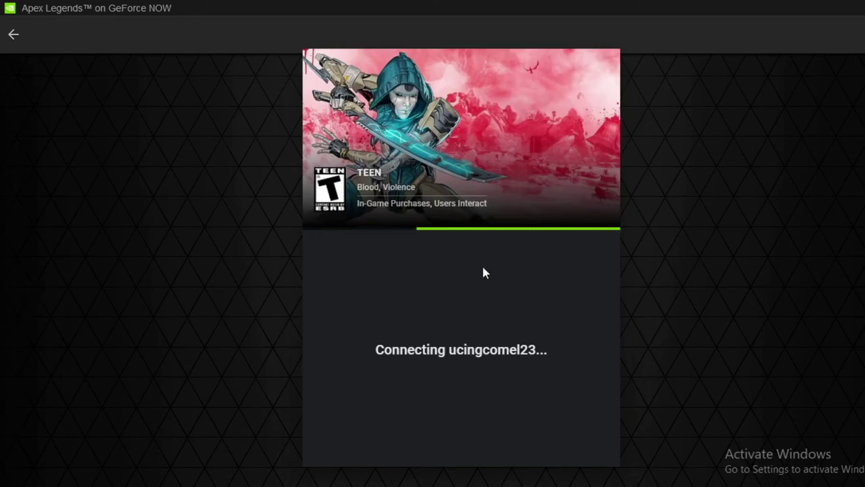
Switch the TunnelBear VPN off while the game loads, then hide its window
key(alt+Tab)
drag(570, 38, 812, 54)
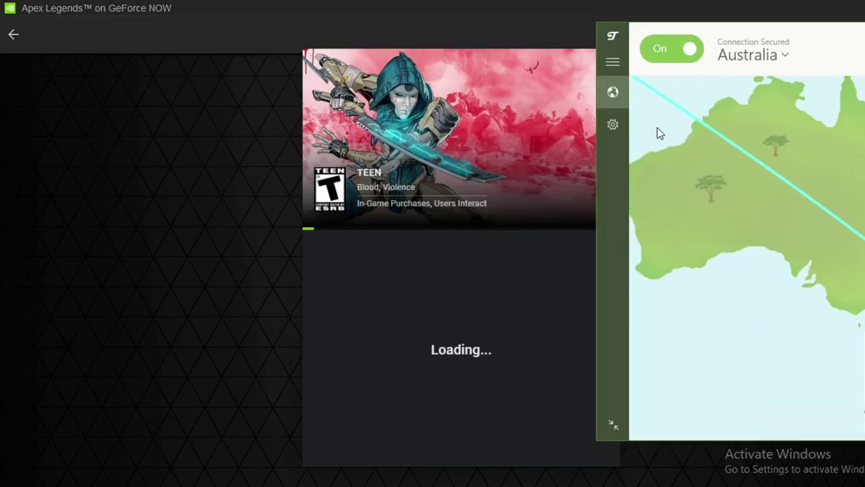
click(690, 54)
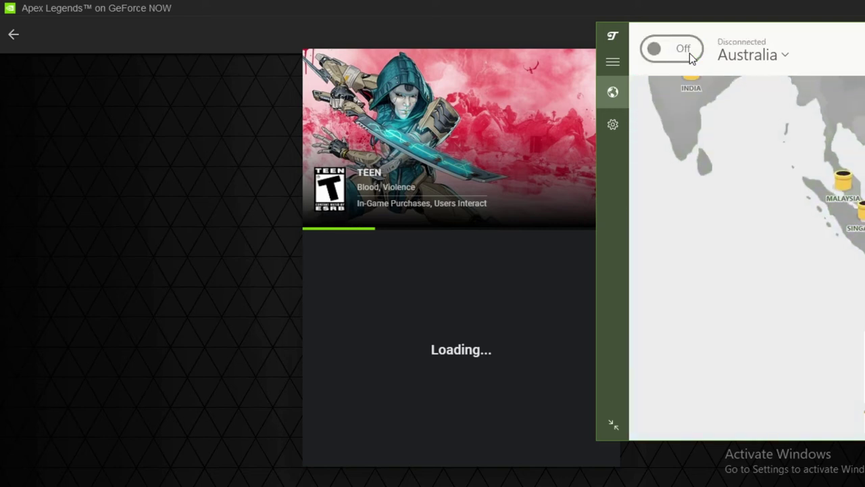
click(383, 194)
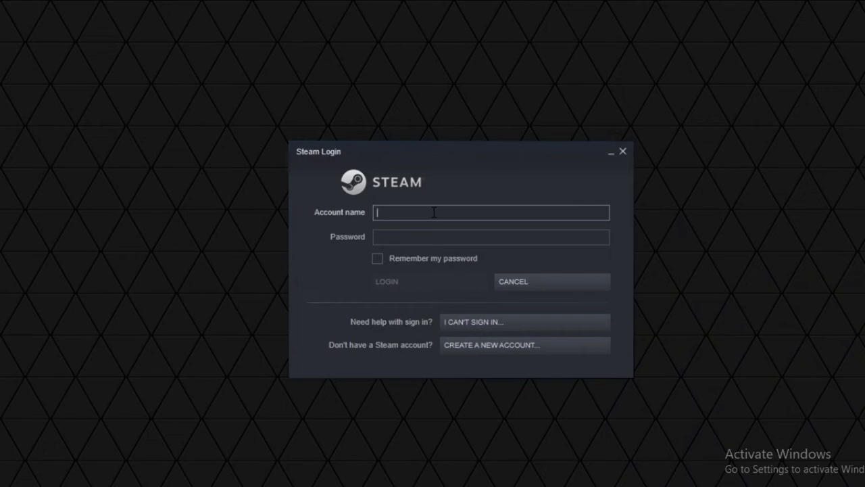
Sign in to Steam with the account name and password
text(Zakun15)
key(Tab)
text(**************)
key(Return)
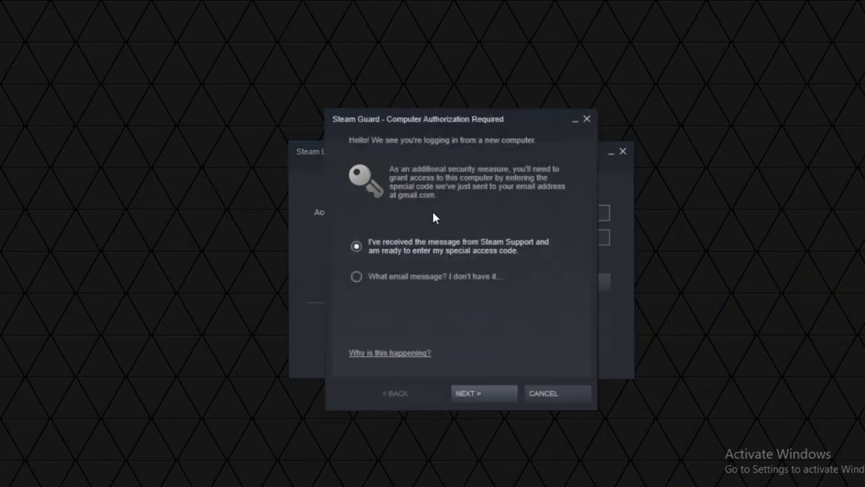
Enter the emailed Steam Guard access code to authorise this computer
click(505, 393)
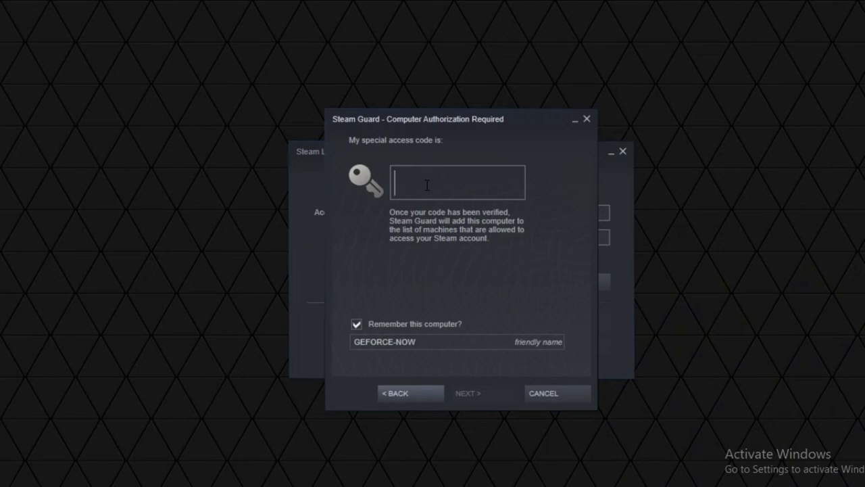
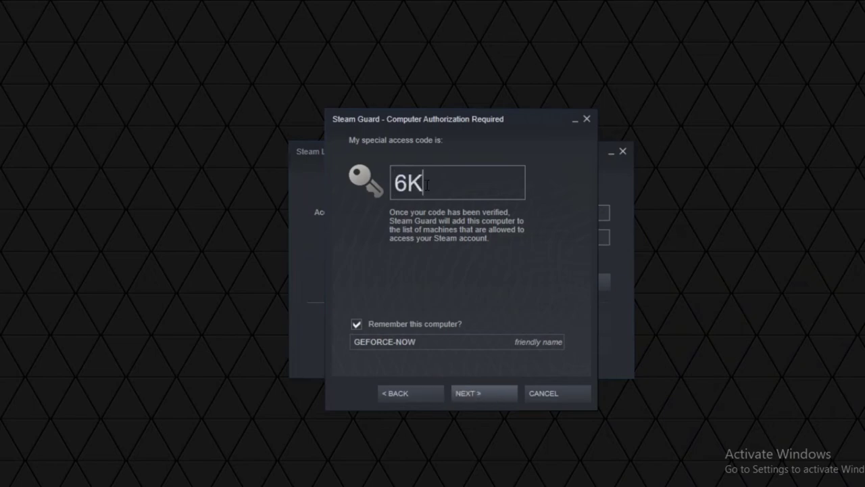
click(490, 392)
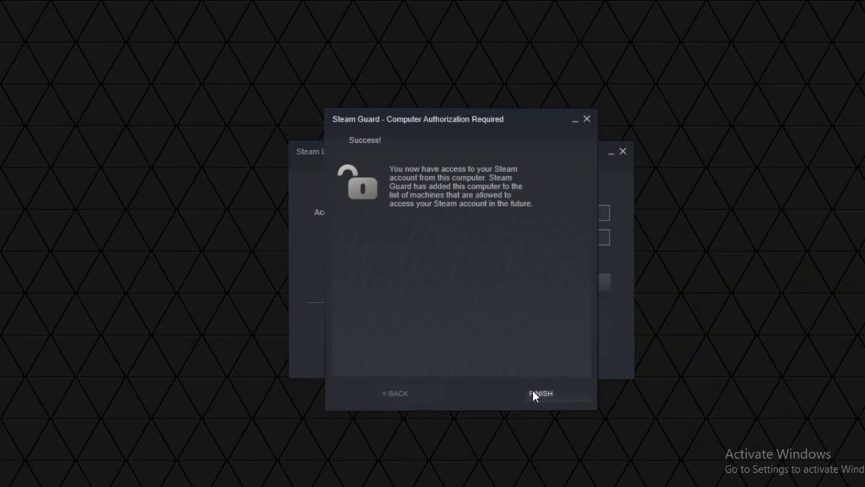
click(533, 393)
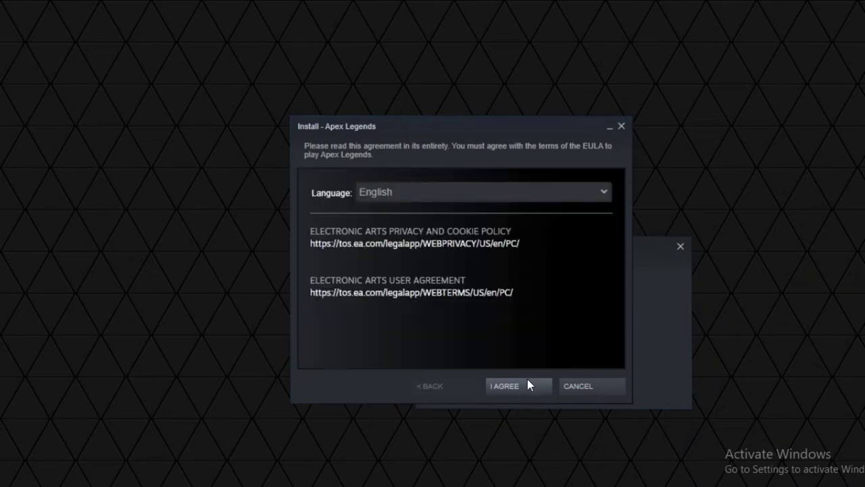
Accept the Apex Legends EULA and open the GeForce NOW overlay with Ctrl+G once loading starts
click(527, 382)
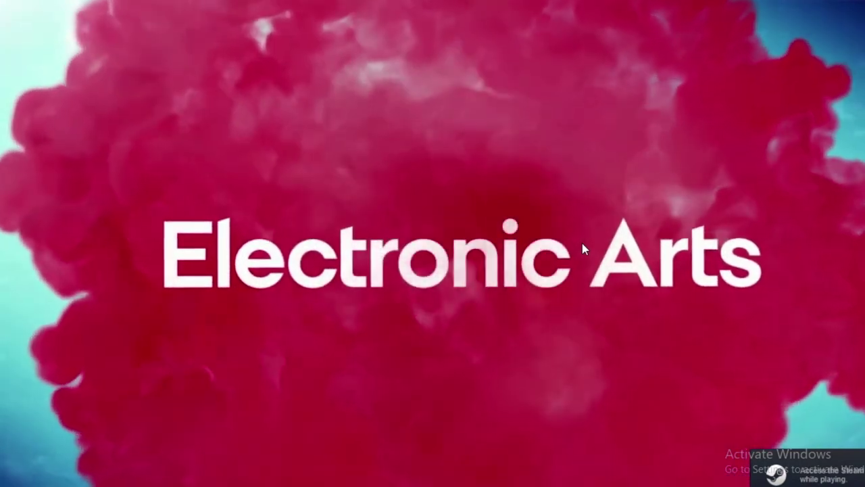
key(ctrl+g)
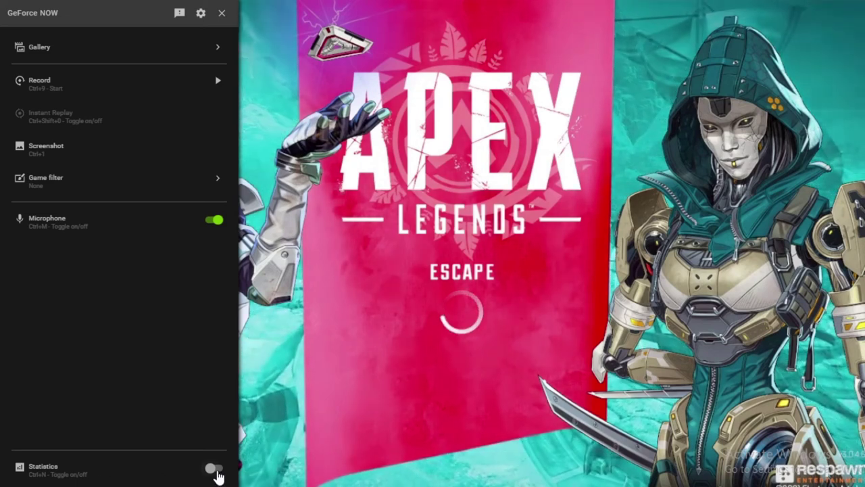
Enable the streaming statistics overlay, check the data center list, and continue into the Apex intro
click(217, 475)
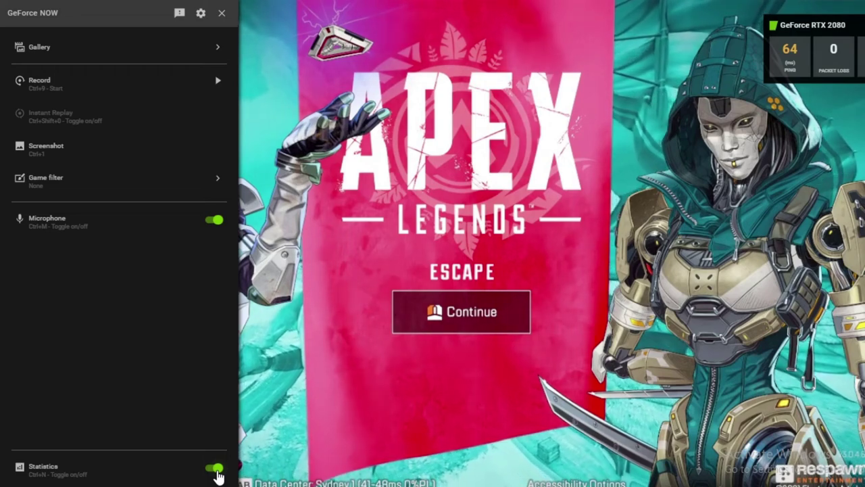
click(223, 13)
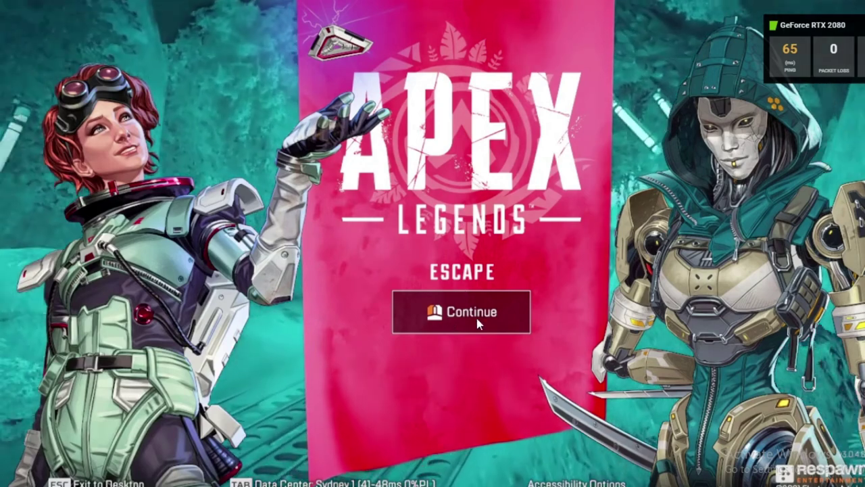
click(363, 481)
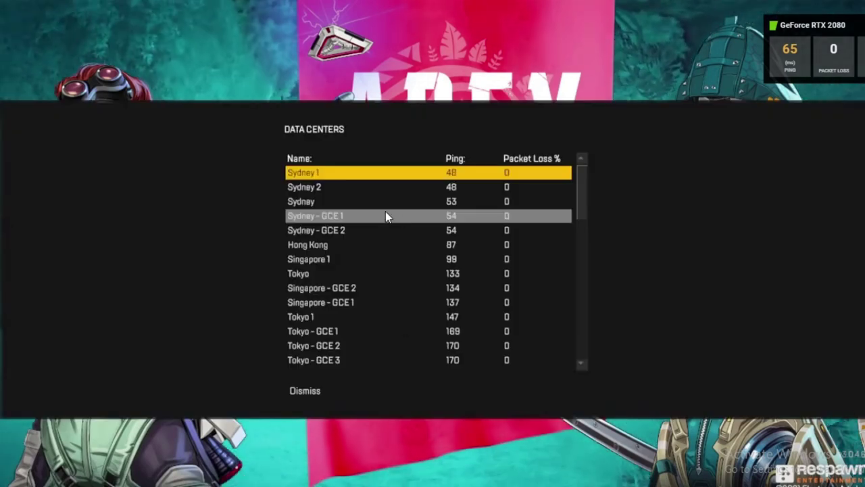
click(412, 260)
click(448, 312)
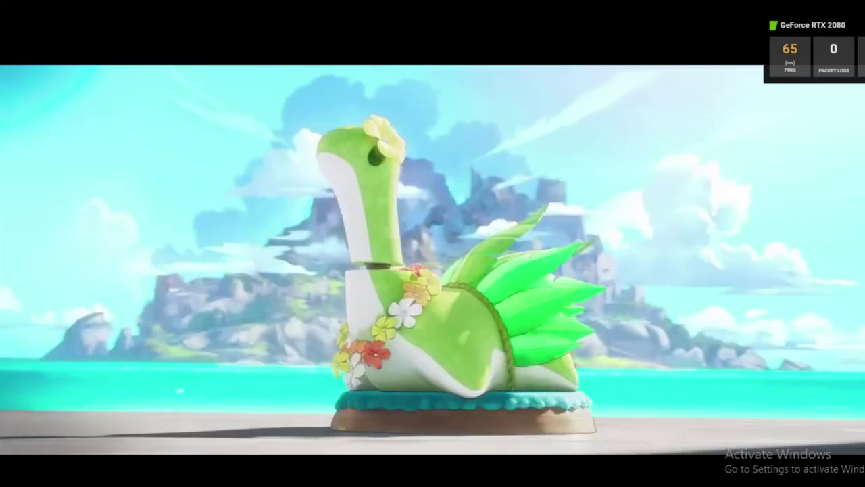